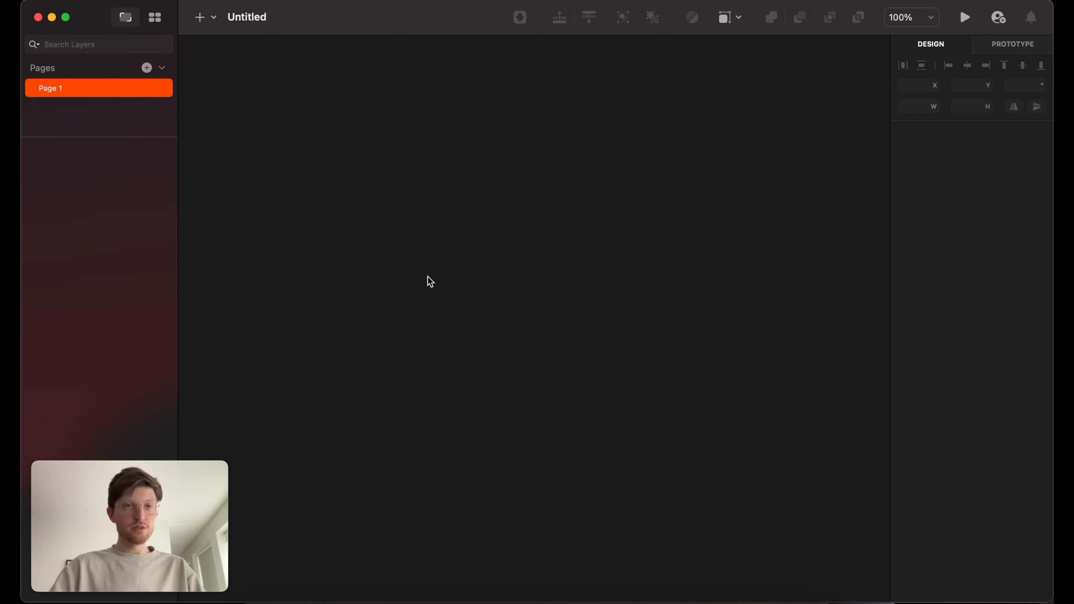
Draw a tall rectangle about 362 wide by 586 high in the middle of the empty canvas.
key(f)
drag(397, 116, 643, 516)
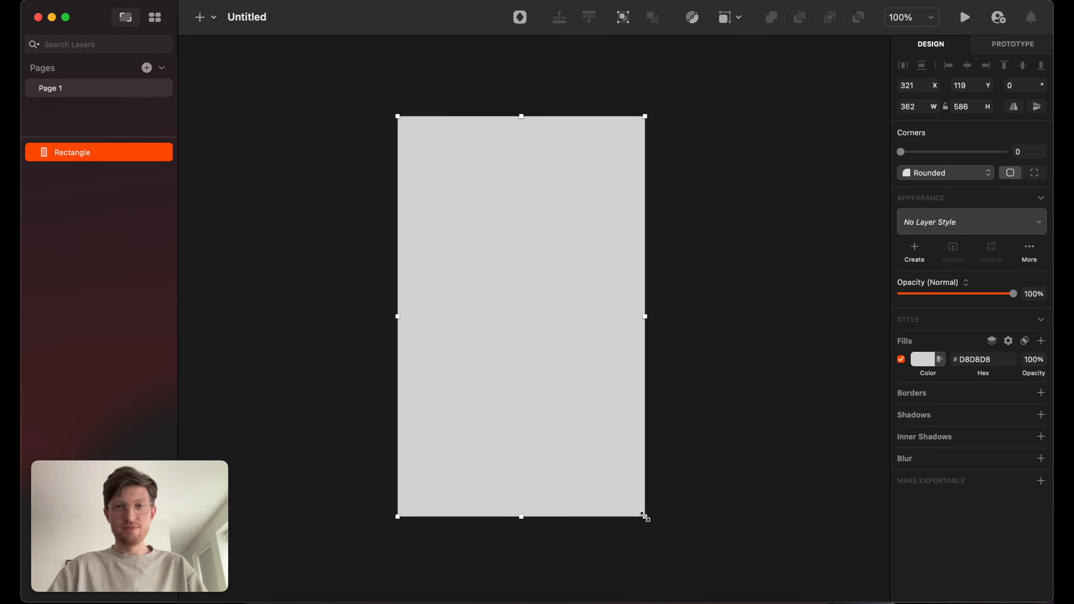
mouse_move(478, 242)
mouse_down()
mouse_move(487, 240)
mouse_move(474, 234)
mouse_up()
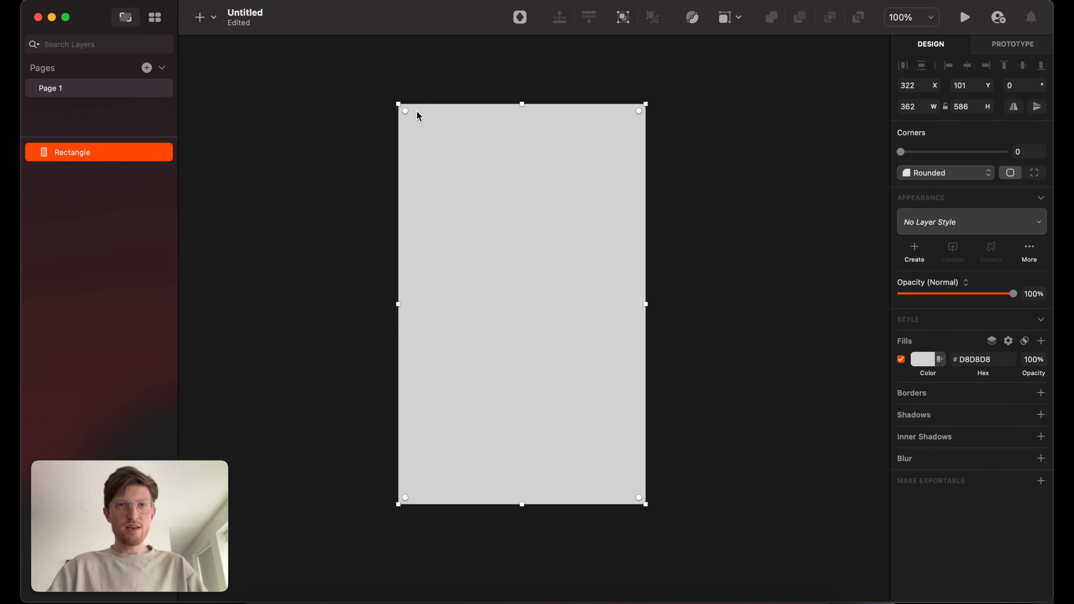
Round all the rectangle's corners to a radius of 60 and set the corner type to Smooth.
drag(406, 112, 437, 147)
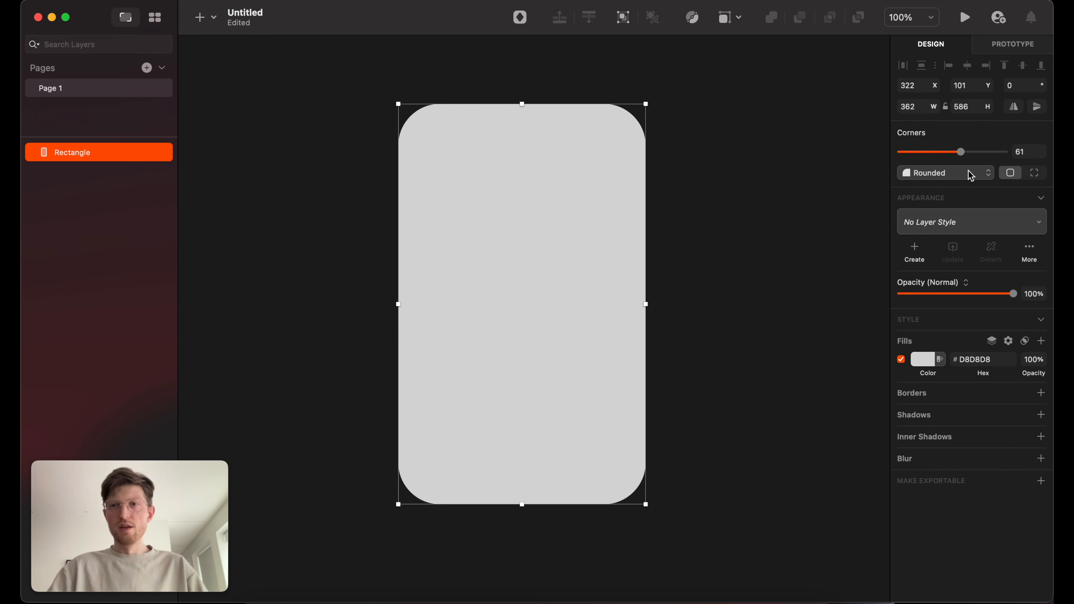
click(1043, 156)
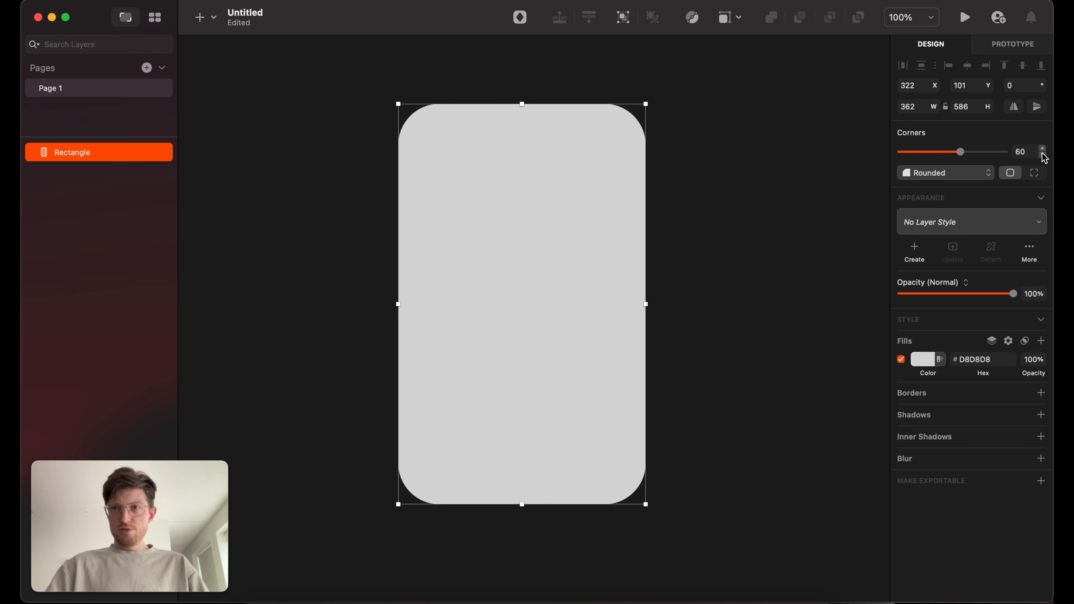
click(961, 176)
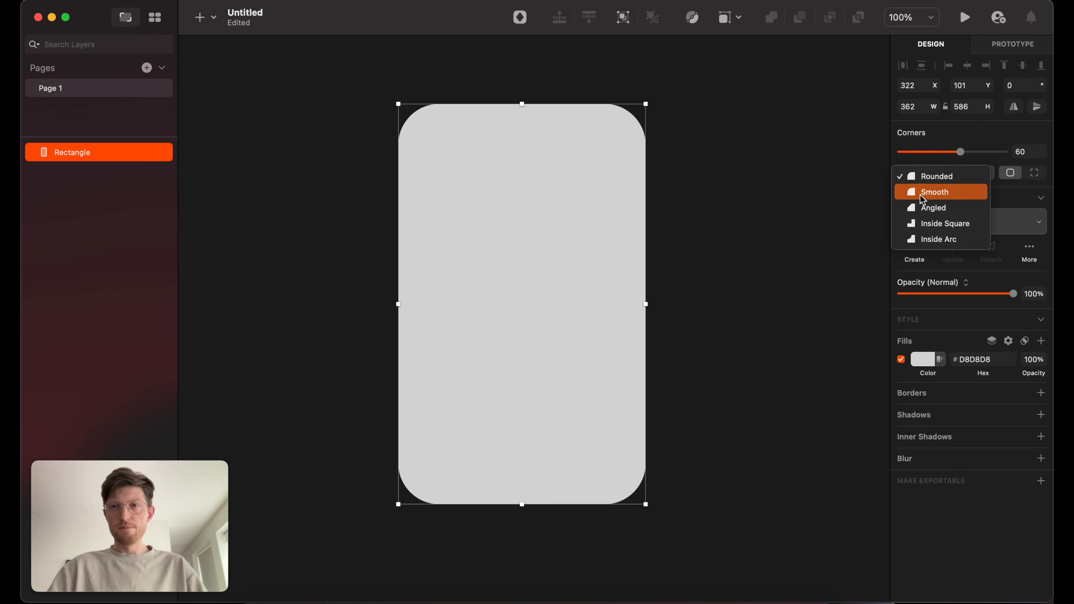
click(961, 194)
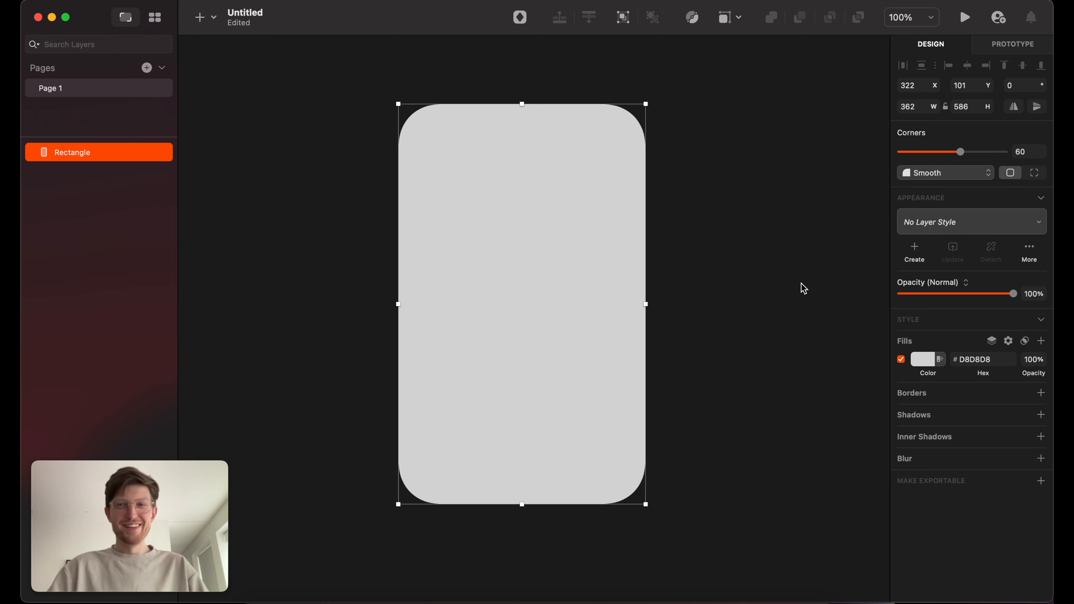
Duplicate the rounded rectangle, placing the copy below and to the right so it overlaps the original.
click(774, 217)
click(520, 247)
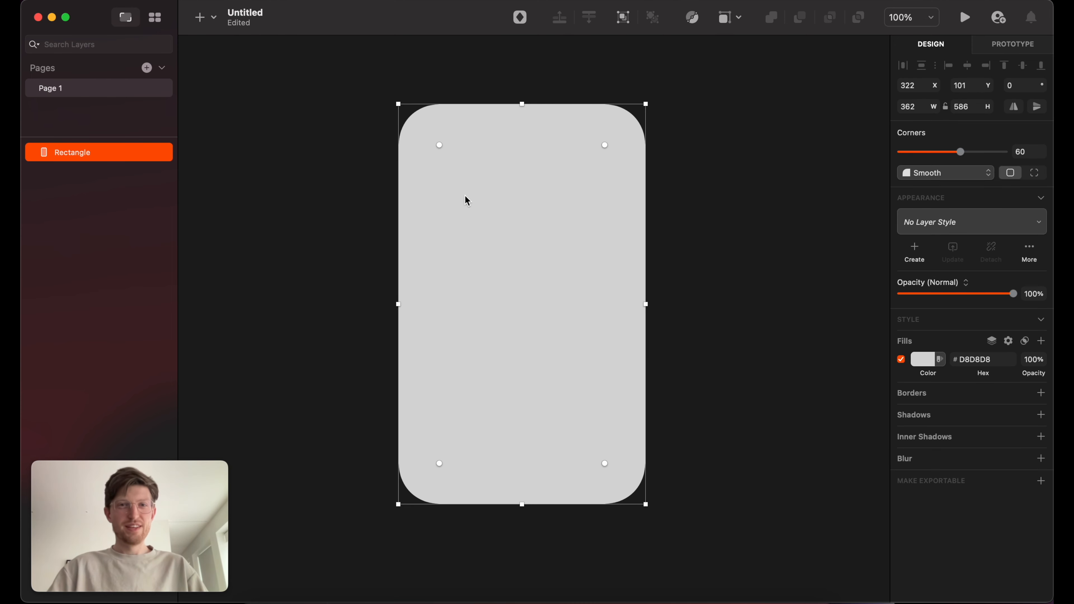
click(674, 173)
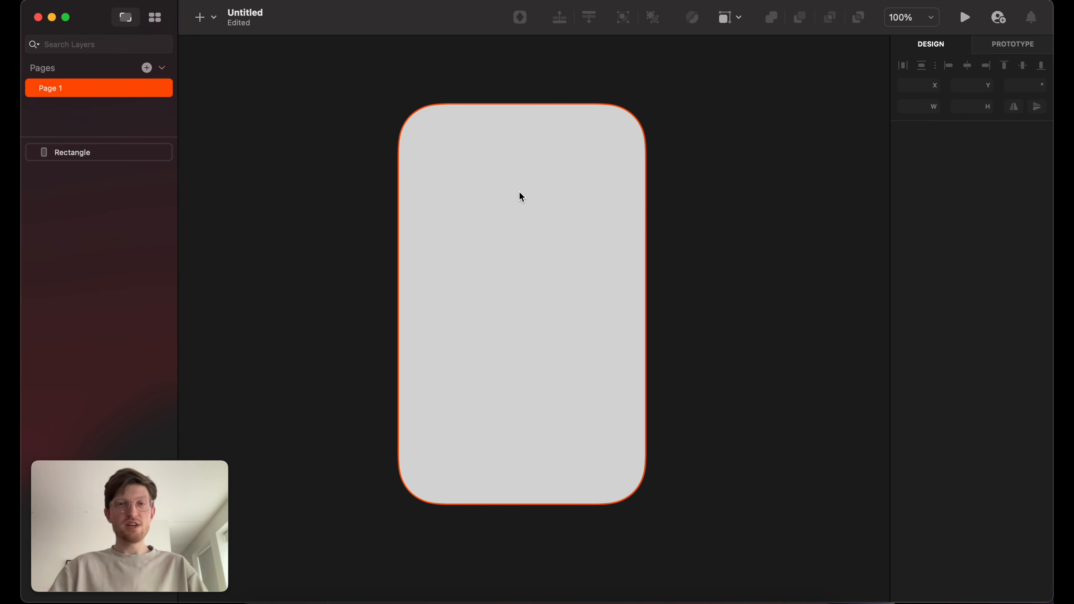
click(464, 206)
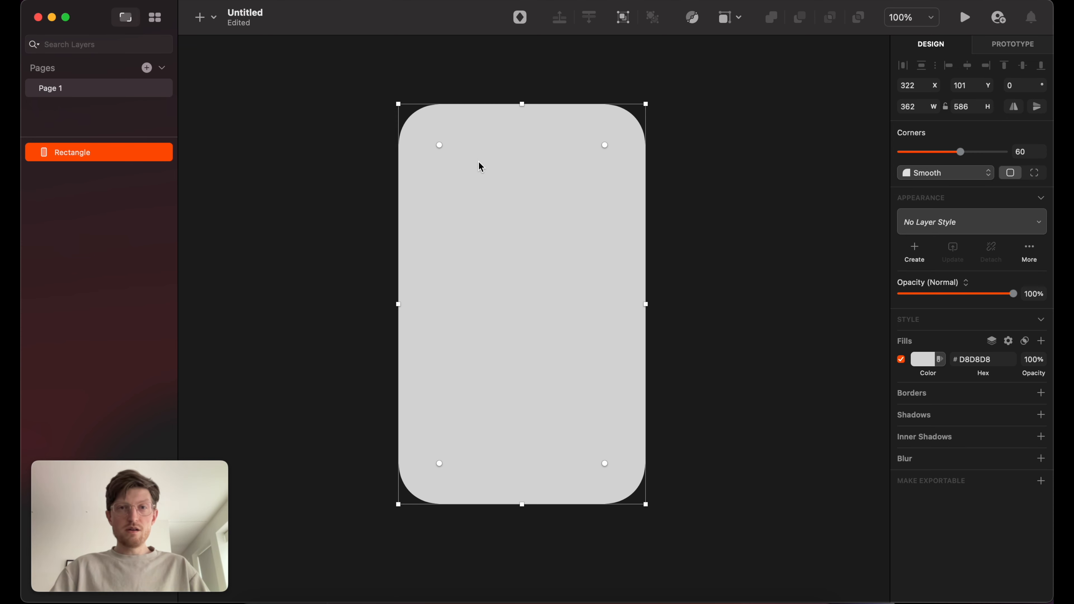
drag(461, 165, 543, 210)
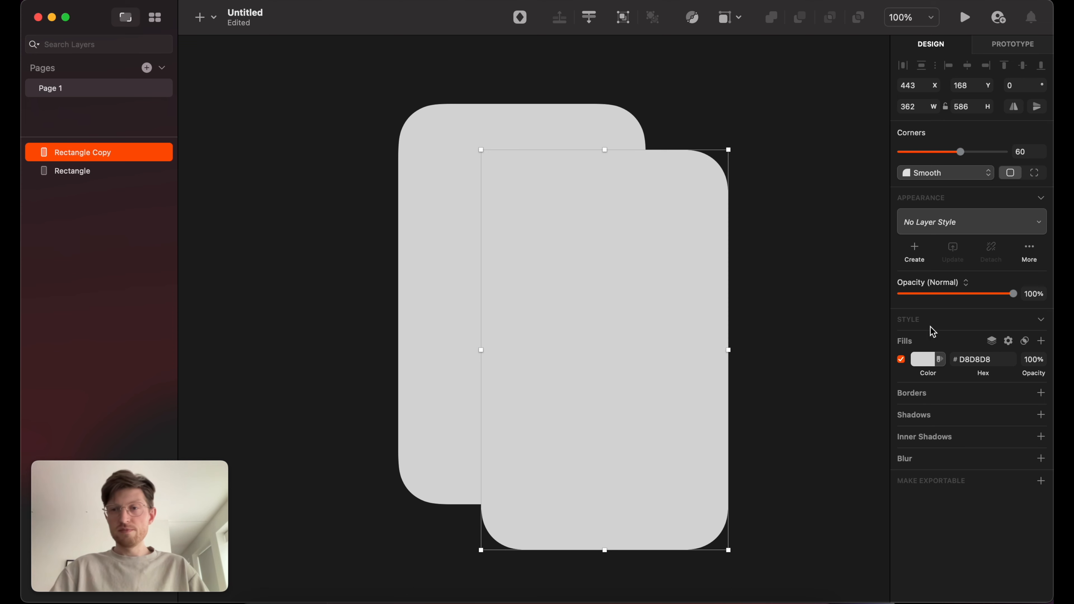
Fill the original rectangle with blue 50A1BE and the copy in front with pale pink F6E0E0.
click(939, 359)
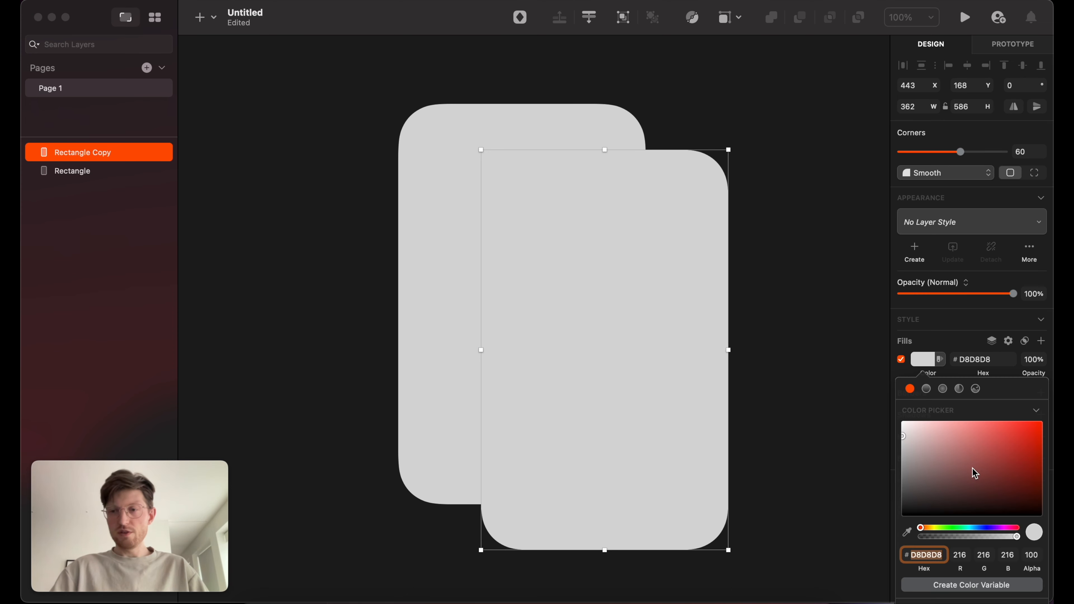
click(590, 142)
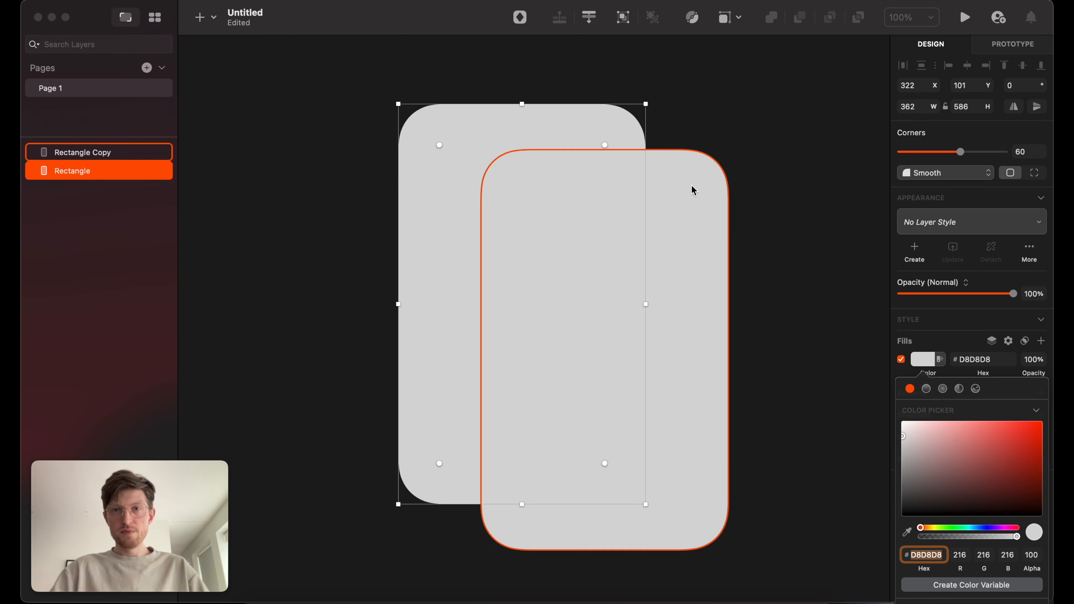
click(981, 457)
drag(982, 458, 983, 447)
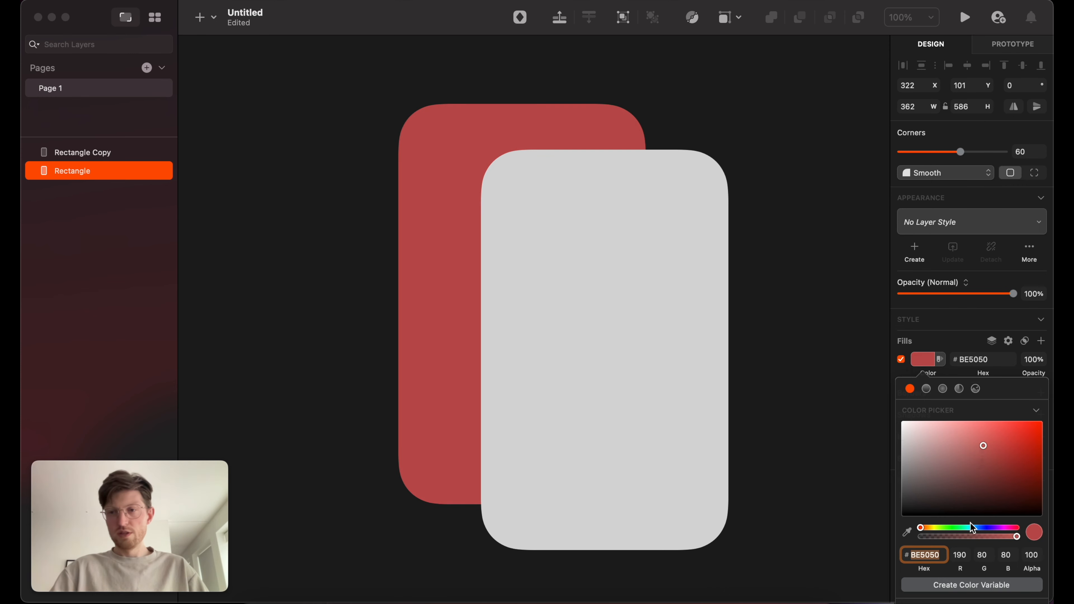
drag(972, 528, 973, 528)
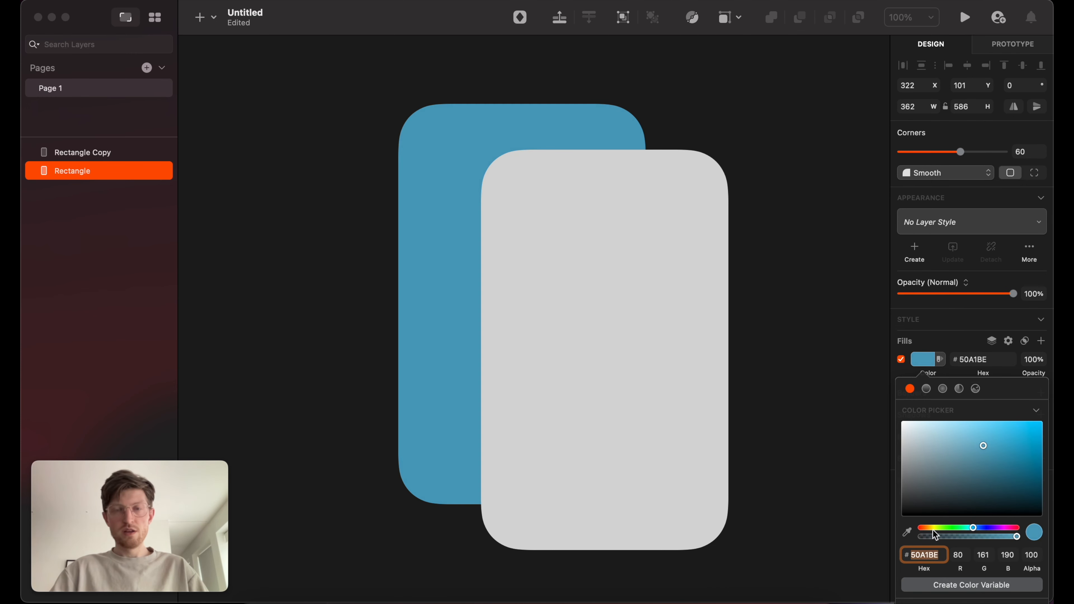
click(630, 391)
drag(916, 439, 914, 426)
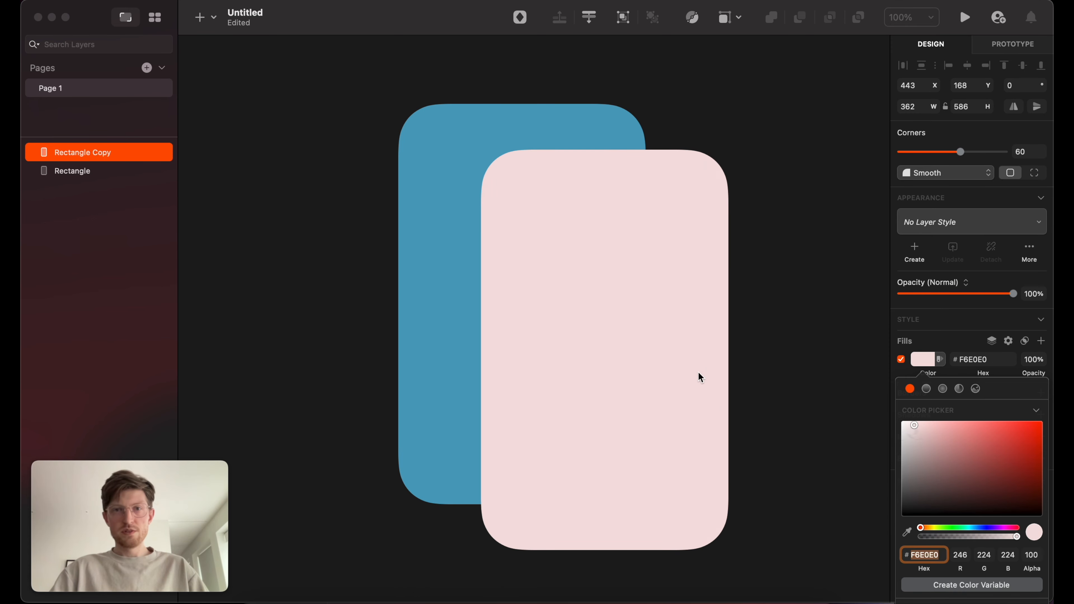
Shrink the pink rectangle to about 334 by 235 and place it centred inside the blue rectangle near its upper edge.
drag(630, 324, 617, 318)
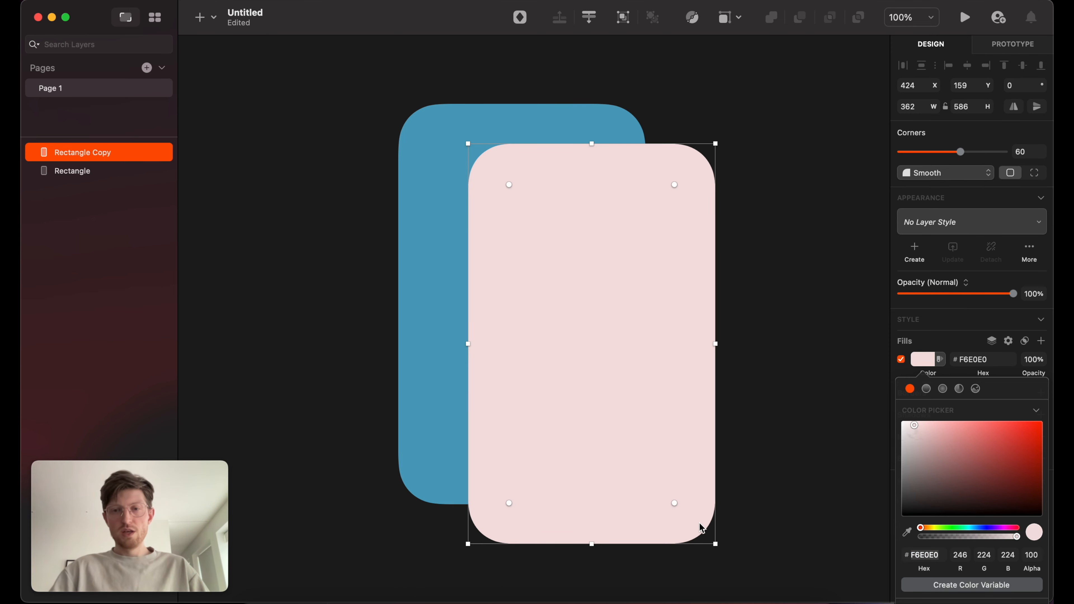
drag(717, 545, 697, 304)
drag(604, 240, 548, 206)
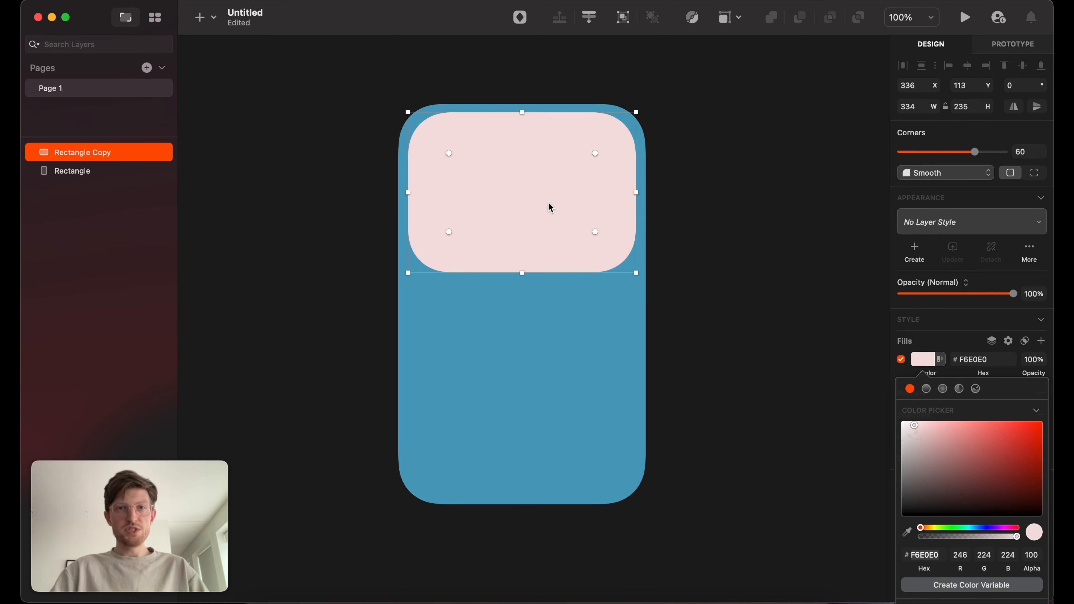
click(477, 101)
click(537, 80)
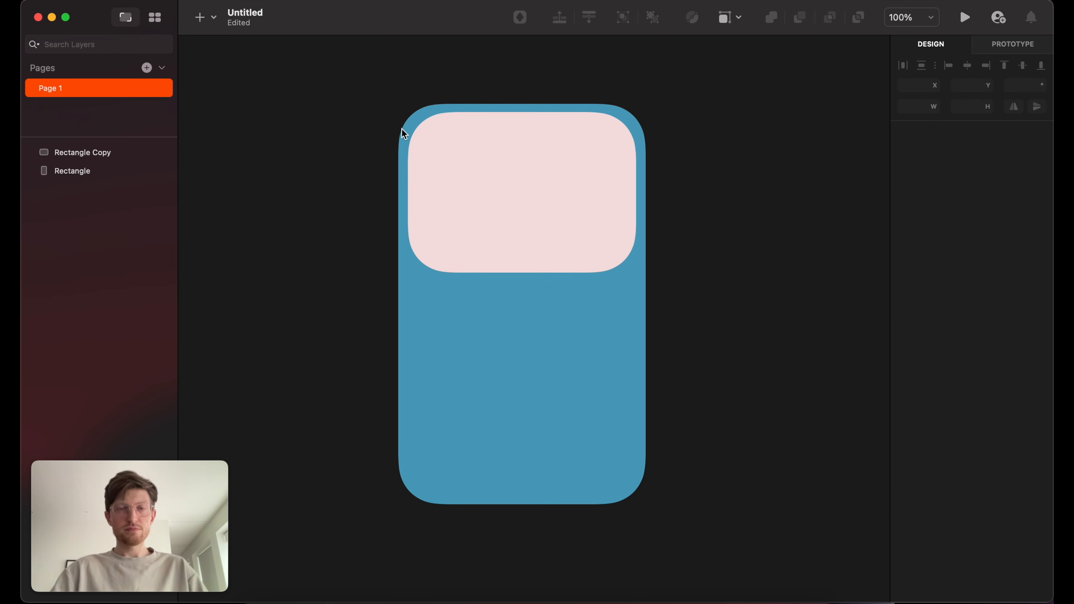
Examine the gap between the pink and blue rectangles' rounded corners up close.
scroll(403, 129, up, 5)
scroll(403, 129, up, 4)
scroll(402, 129, right, 2)
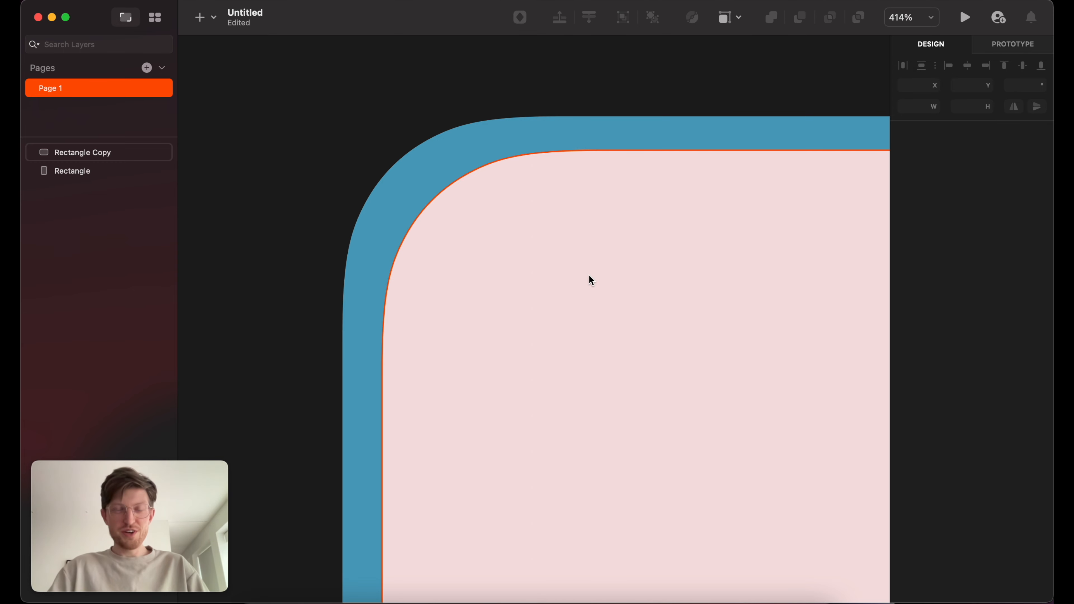
scroll(589, 276, down, 3)
scroll(589, 276, down, 3)
scroll(589, 276, right, 3)
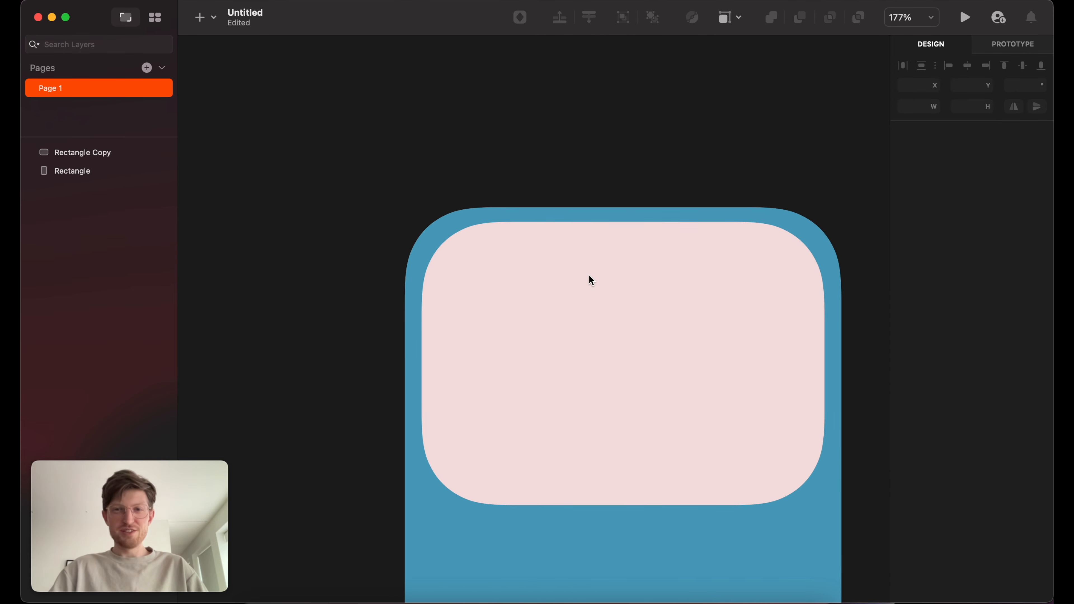
scroll(475, 324, up, 1)
Move the pink rectangle out of the blue one to the empty canvas on its left.
click(555, 327)
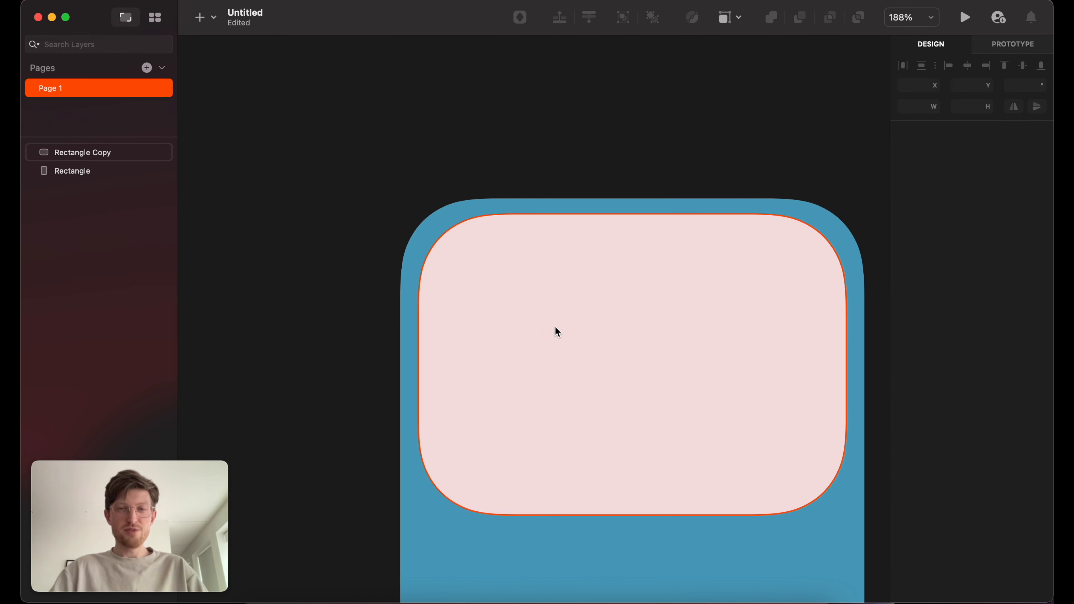
scroll(554, 327, down, 2)
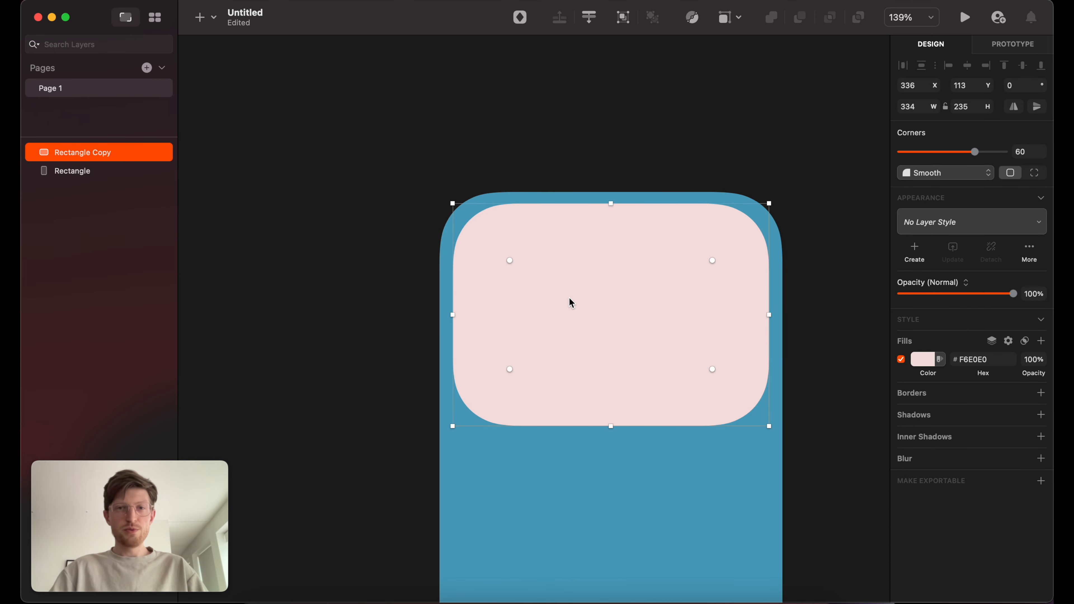
drag(571, 302, 213, 248)
Add an inside border to the blue rectangle and colour it red D50000.
click(614, 307)
scroll(600, 315, down, 3)
scroll(601, 315, left, 2)
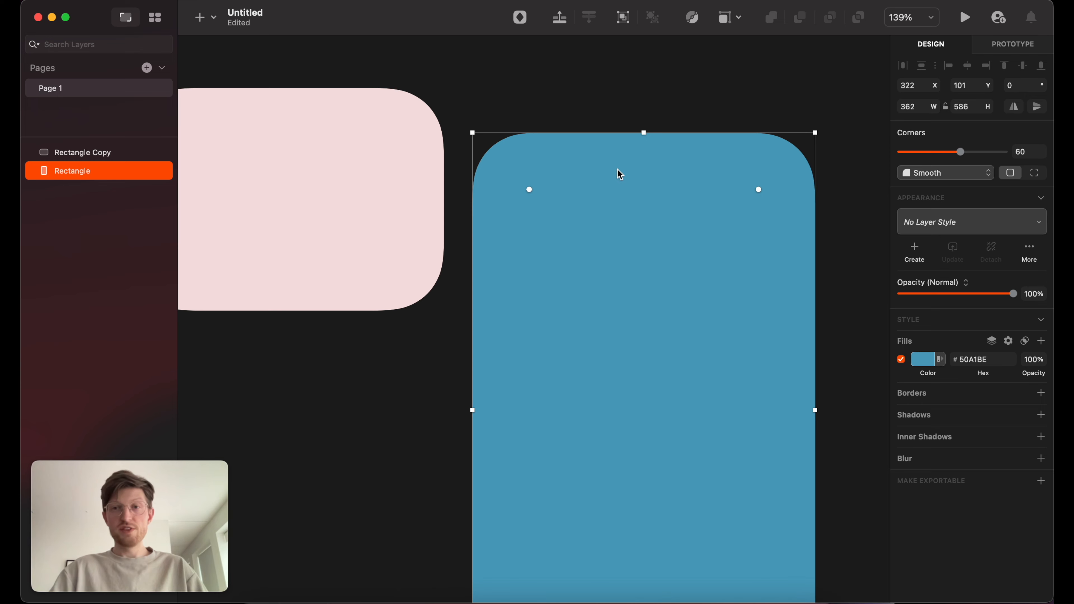
scroll(618, 169, up, 3)
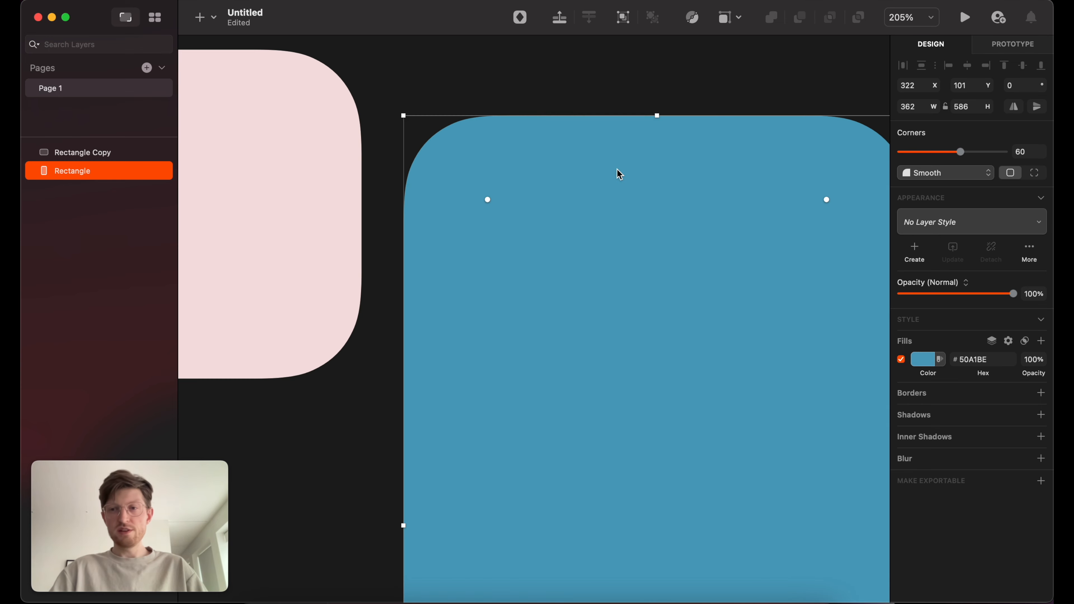
click(1041, 393)
click(966, 359)
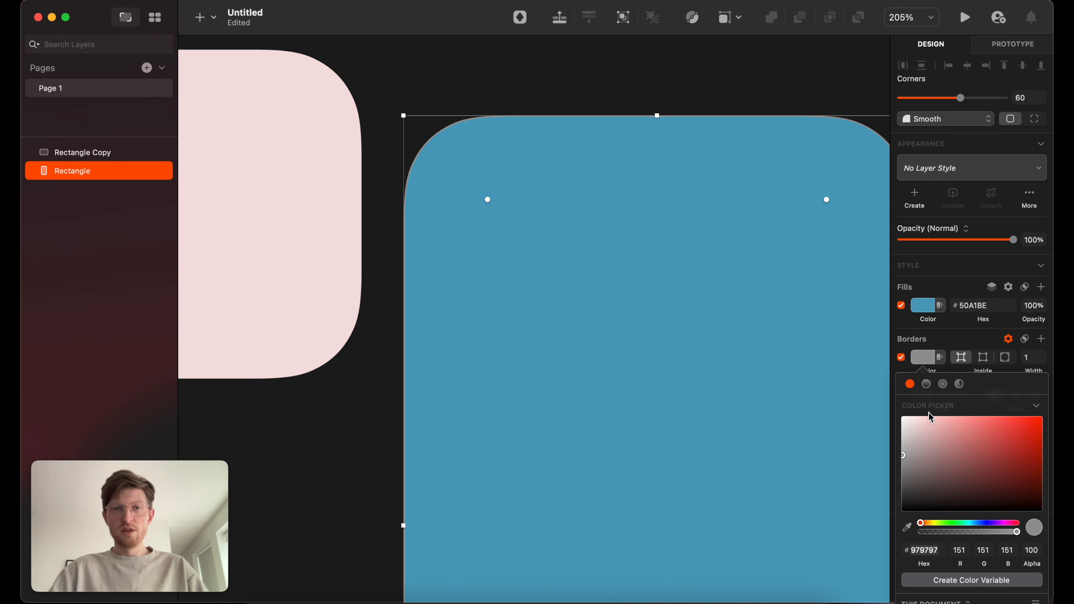
drag(969, 464, 1043, 436)
click(958, 342)
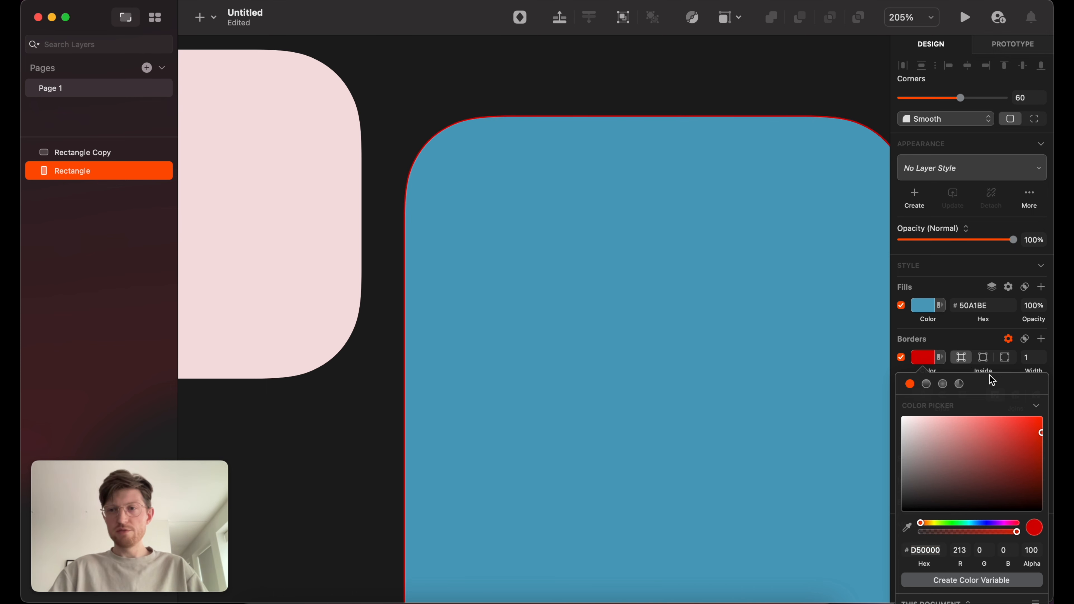
Set the width of the blue rectangle's red border to 20.
drag(1027, 369, 1042, 369)
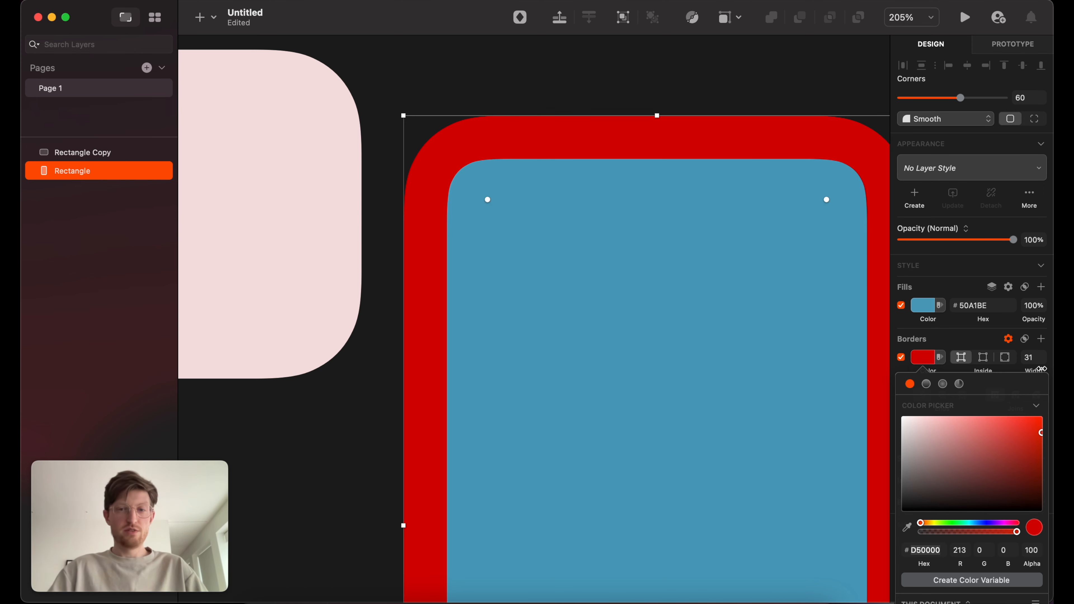
click(1040, 374)
click(1039, 372)
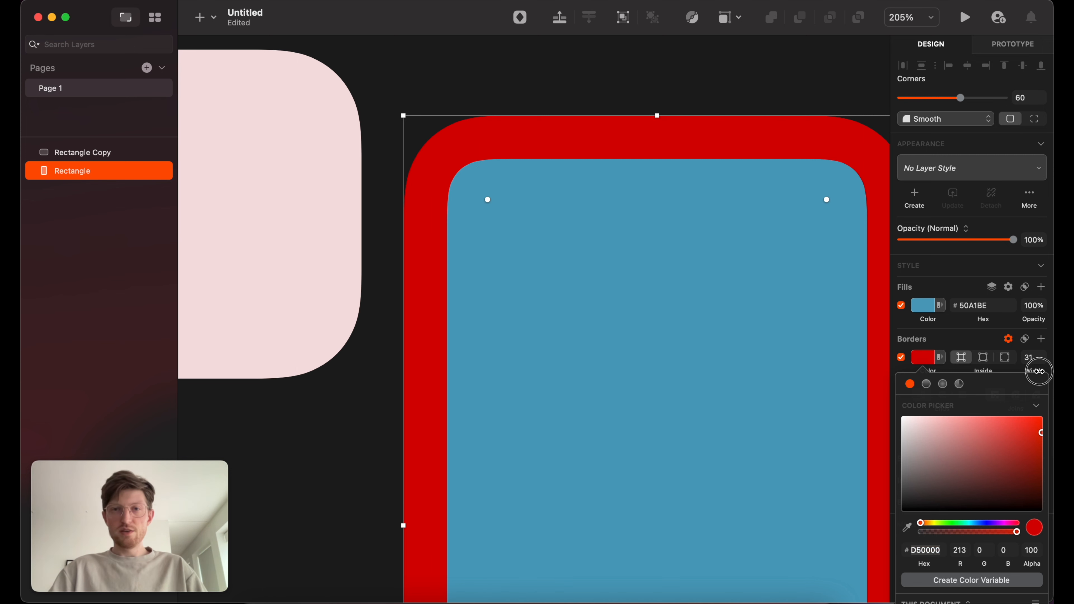
drag(1040, 372, 1040, 371)
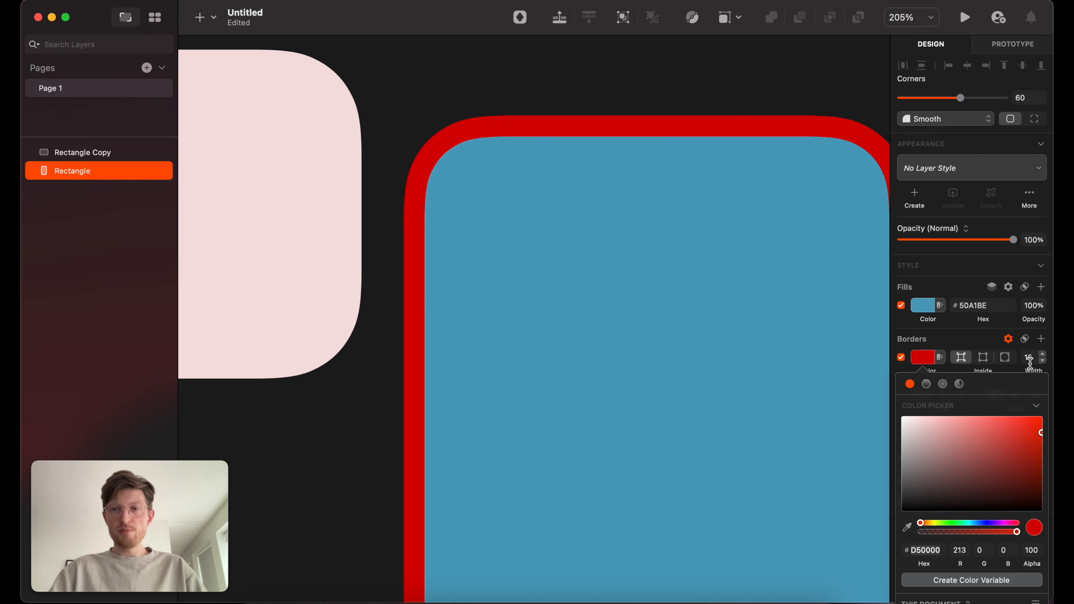
click(1030, 363)
text(20)
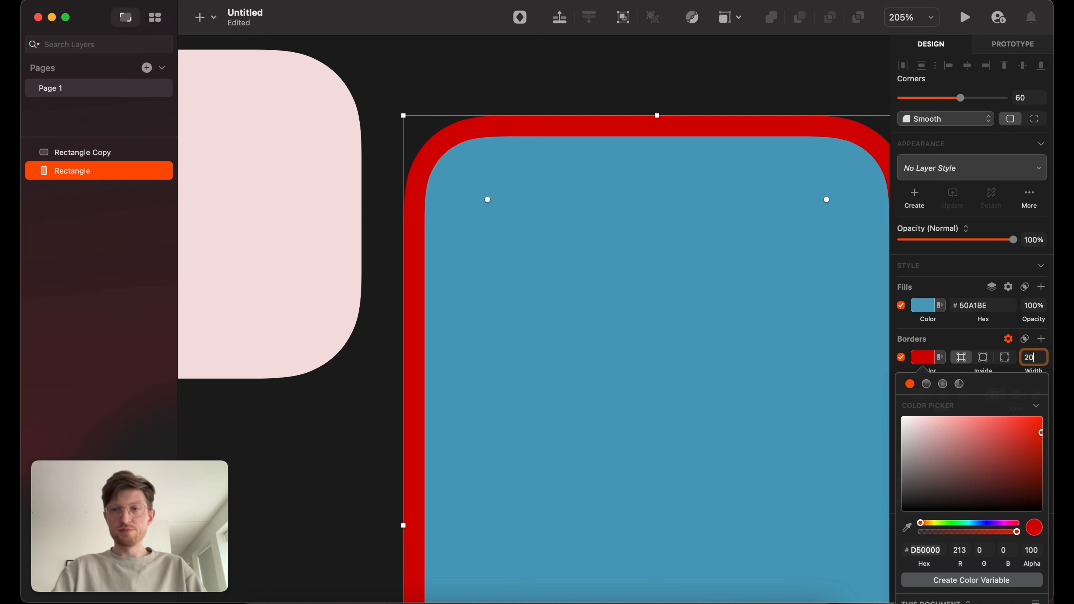
key(Return)
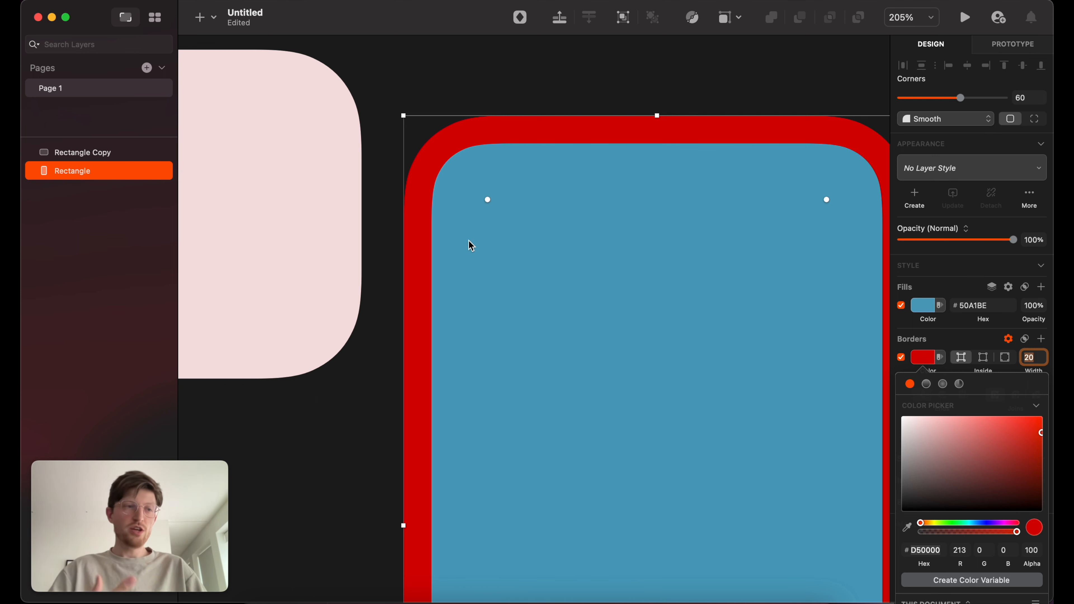
Move the pink rectangle back inside the blue one, aligned with the inner upper-left edges of the red border.
click(255, 221)
drag(256, 221, 697, 260)
scroll(485, 159, up, 8)
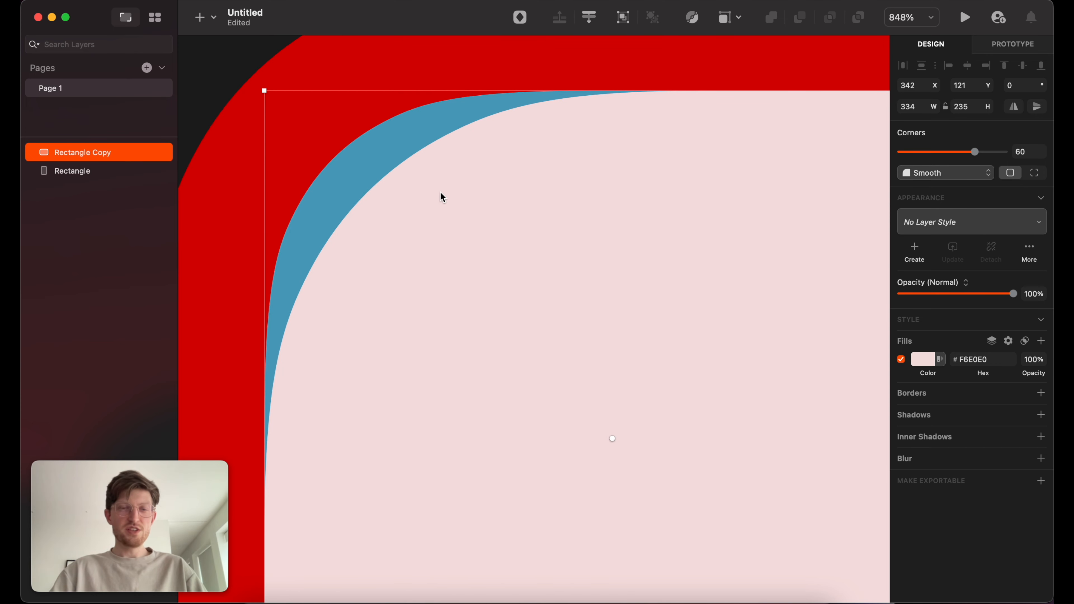
Reduce the pink rectangle's corner radius to 40 so its corner follows the red border's inner curve.
scroll(441, 195, down, 8)
scroll(441, 195, up, 2)
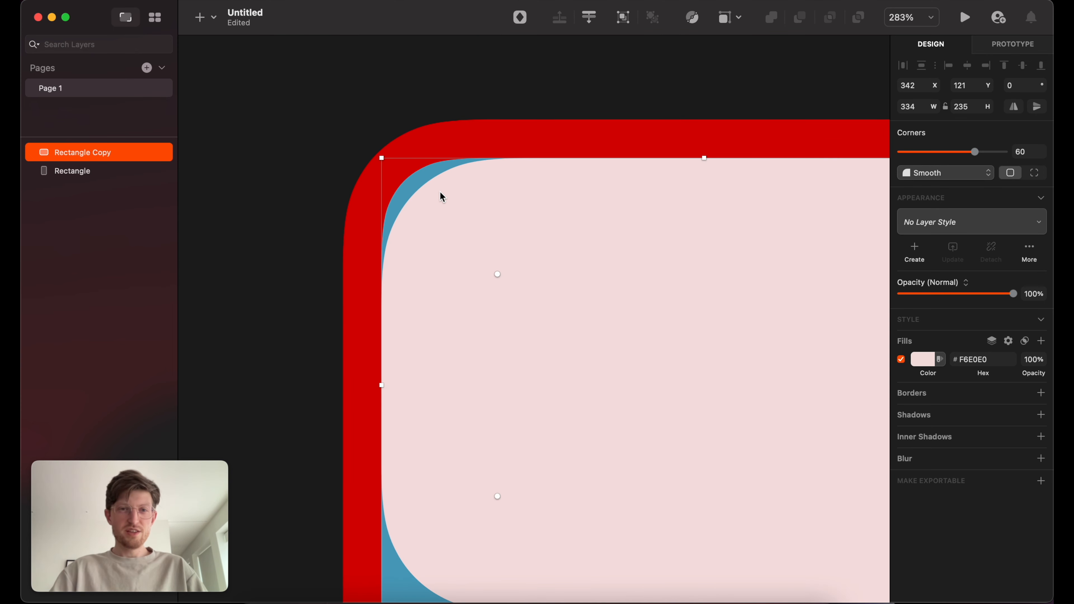
drag(497, 275, 498, 274)
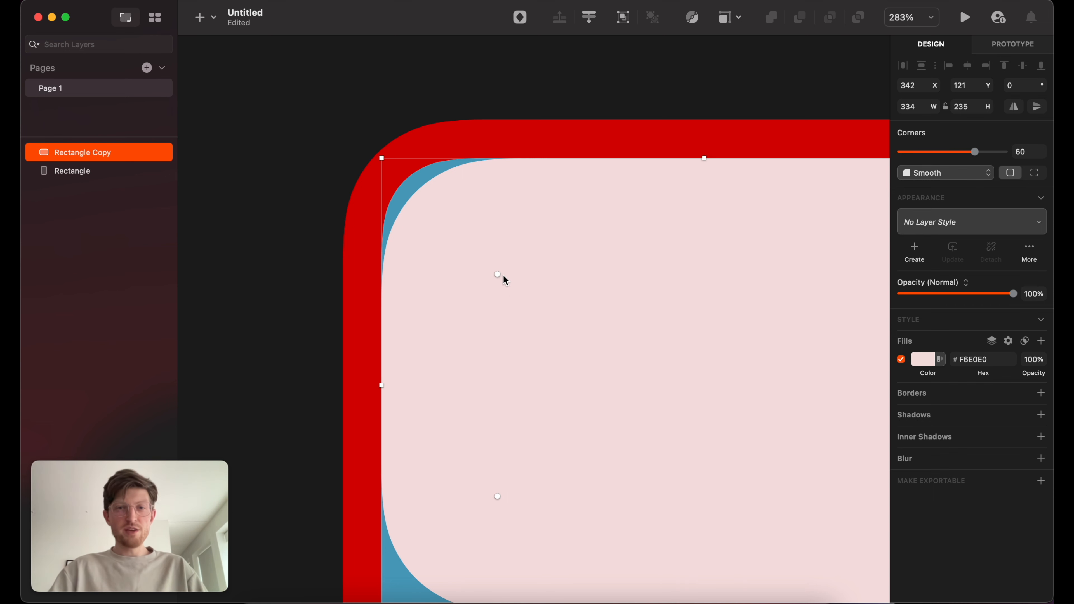
drag(499, 275, 459, 235)
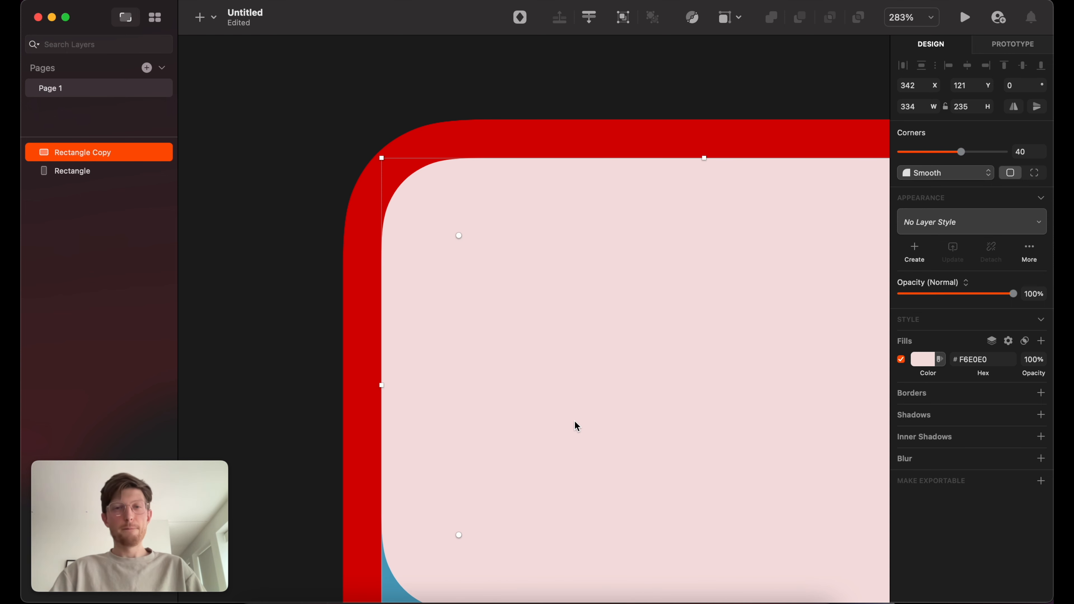
Hide the blue rectangle's red border and move the pink rectangle inward to X 380, Y 177.
click(363, 443)
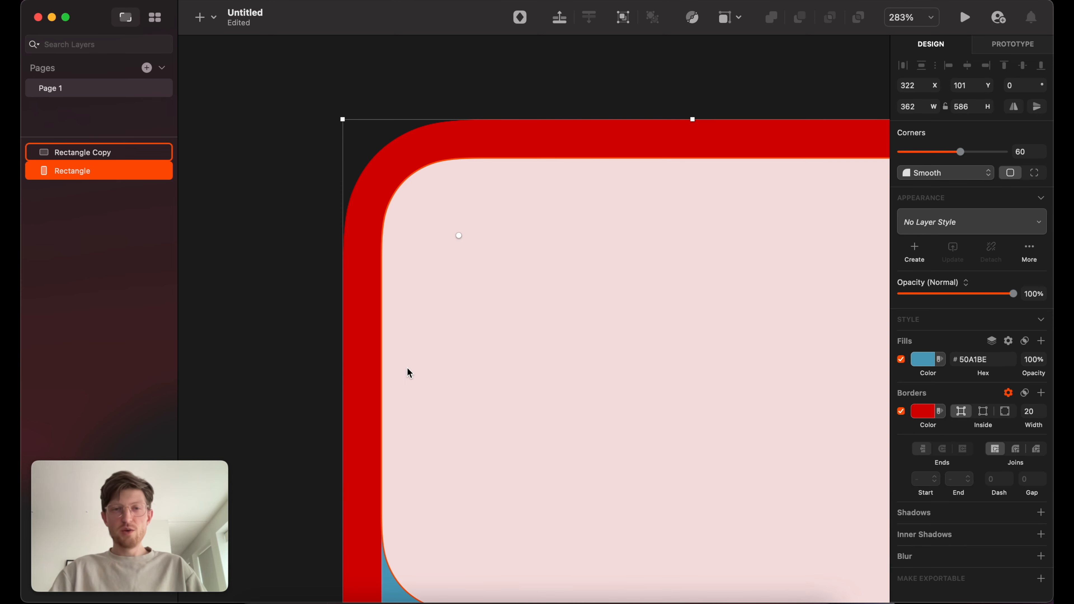
click(902, 413)
click(555, 277)
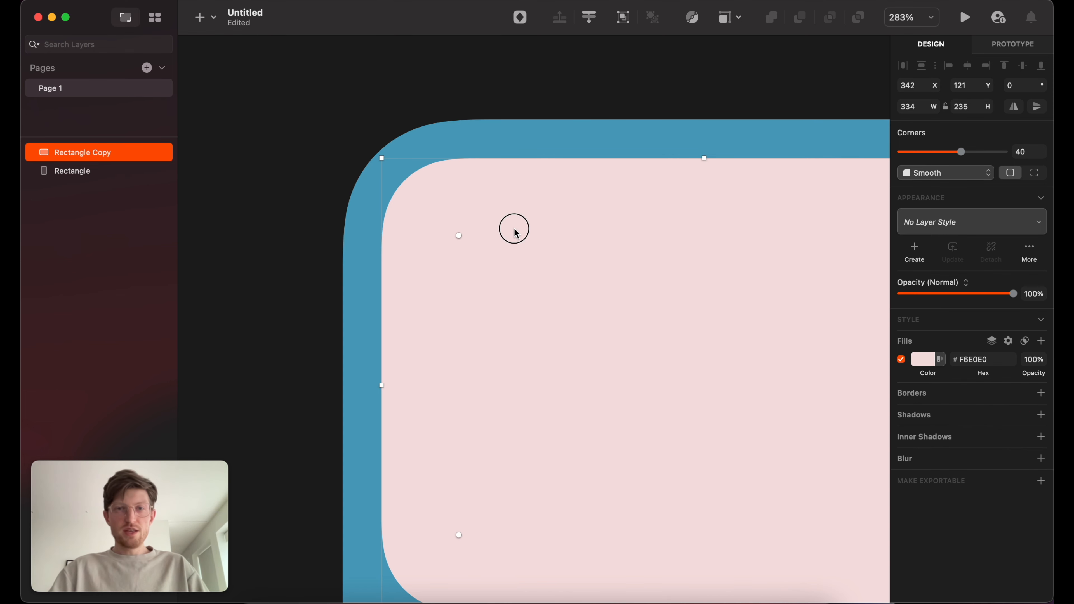
drag(514, 229, 588, 336)
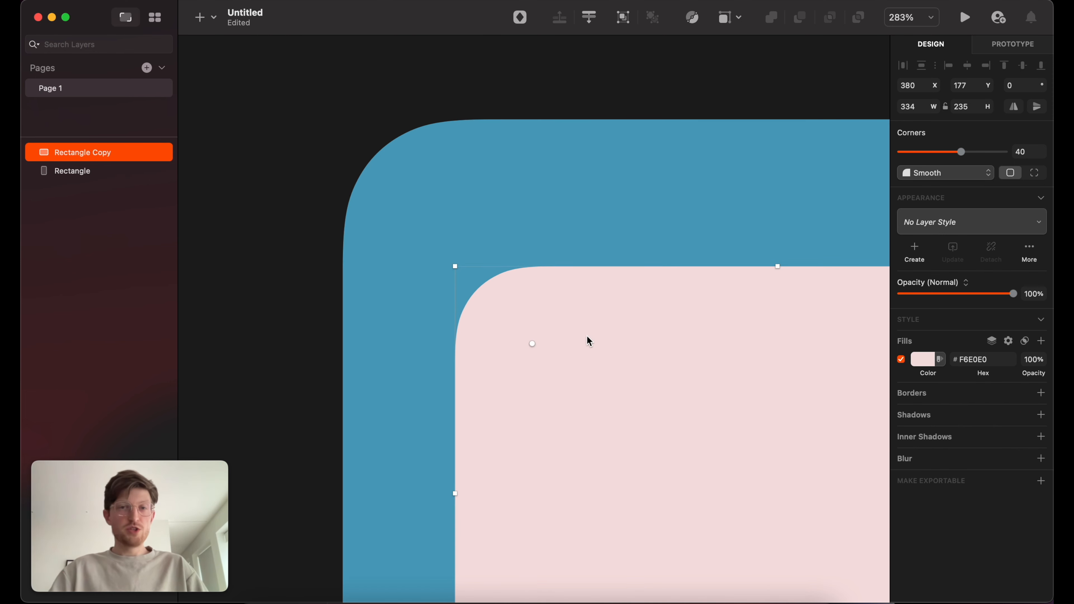
Increase the pink rectangle's corner radius to 83 and shift it toward the blue rectangle's upper-left corner, at X 345, Y 138.
click(562, 159)
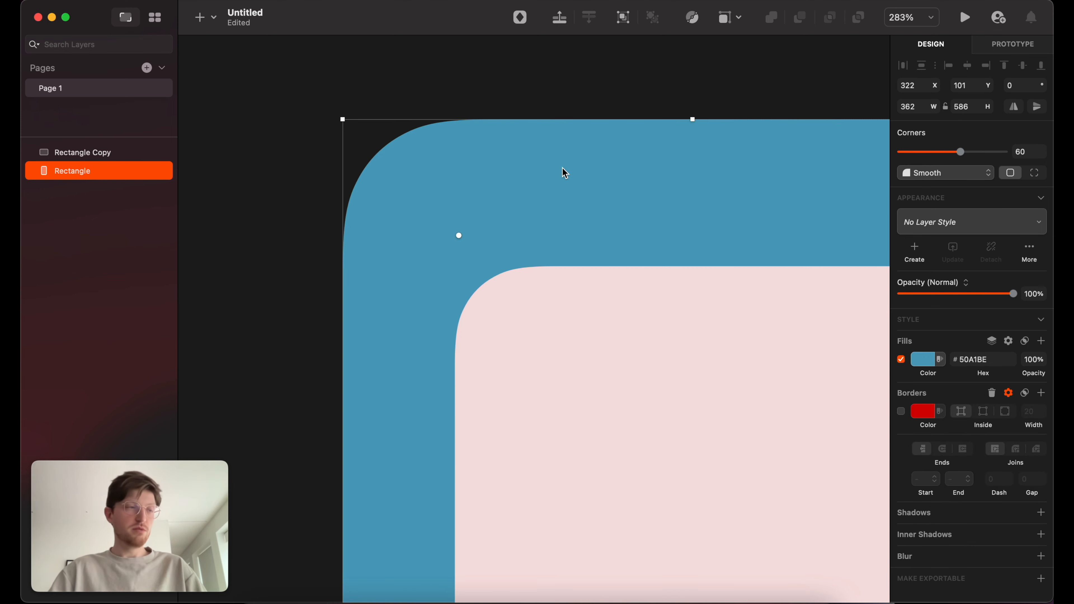
drag(576, 307, 573, 359)
drag(640, 340, 615, 335)
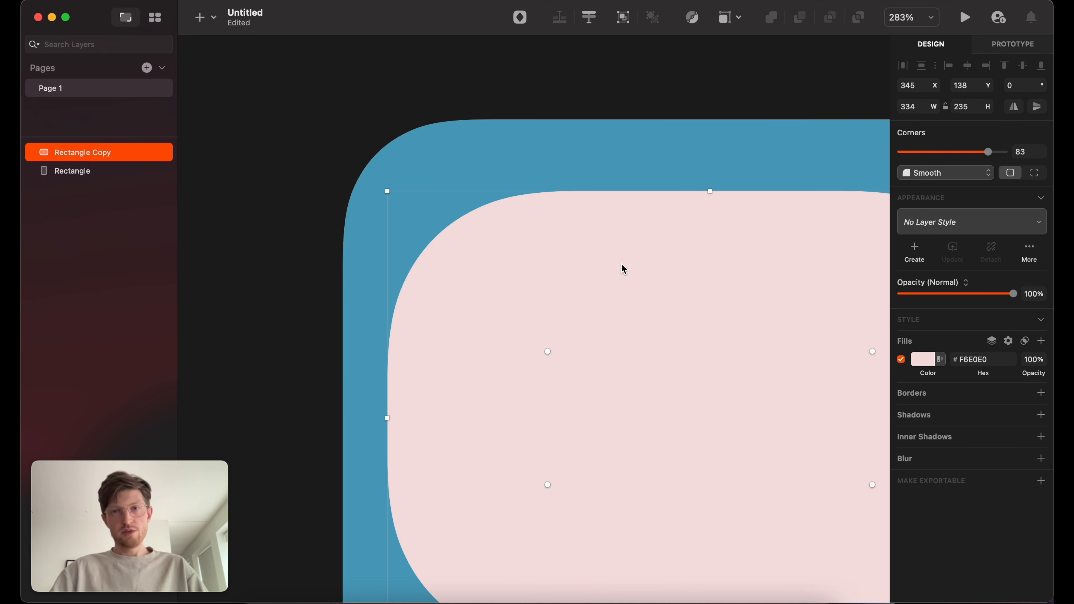
Position the pink rectangle at X 342, Y 121, leaving 20 px padding from the blue rectangle's top and left edges.
drag(616, 318, 607, 284)
key(alt)
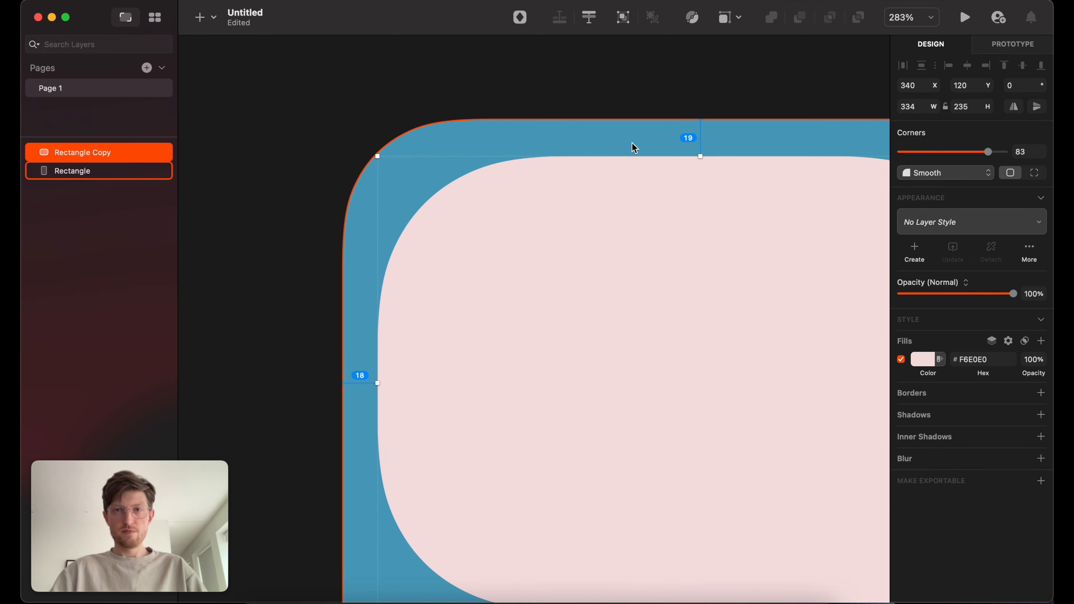
key(alt+Down)
key(alt+Right)
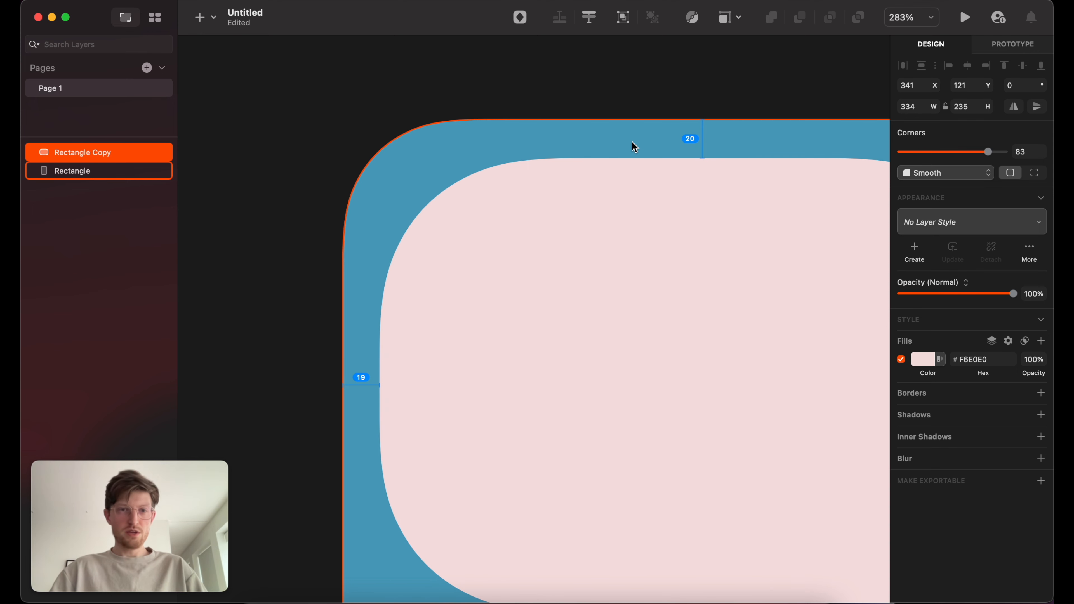
key(alt+Right)
click(600, 103)
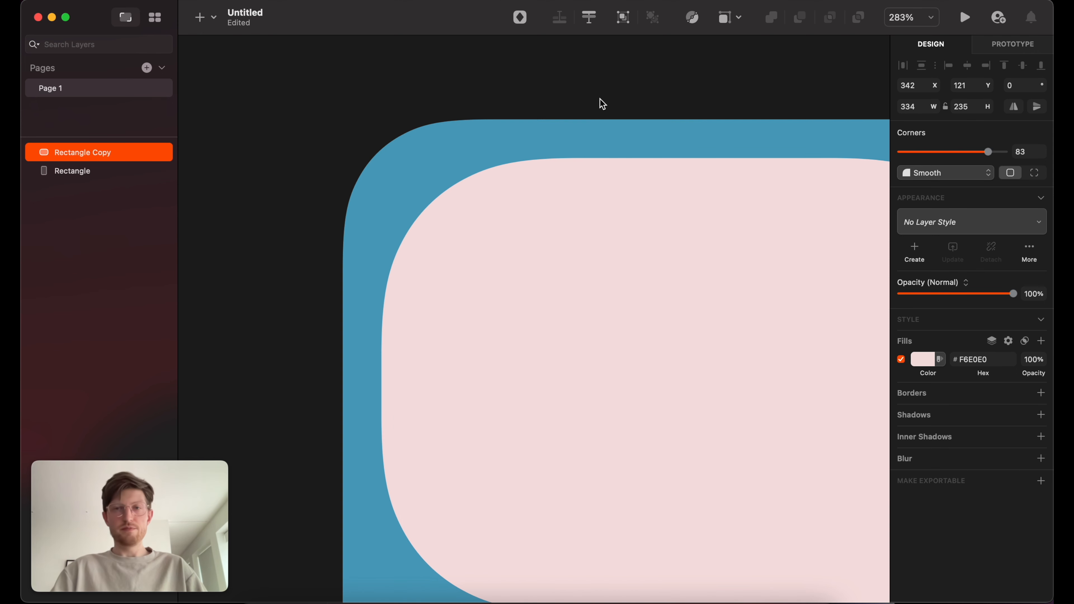
Set the pink rectangle's corner radius to 60, matching the blue rectangle's radius.
click(476, 235)
click(521, 135)
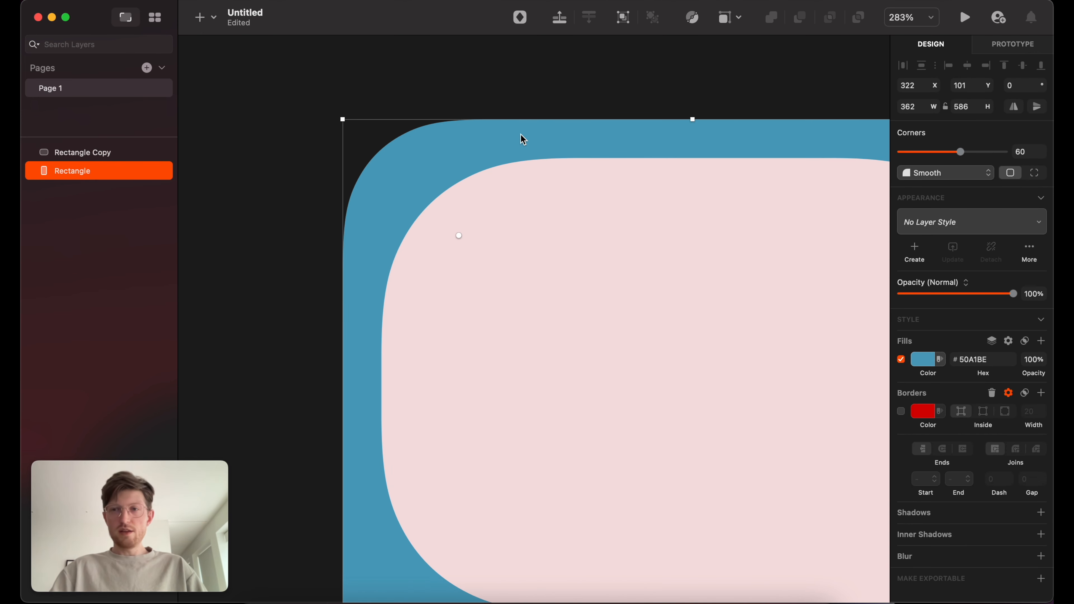
click(1032, 155)
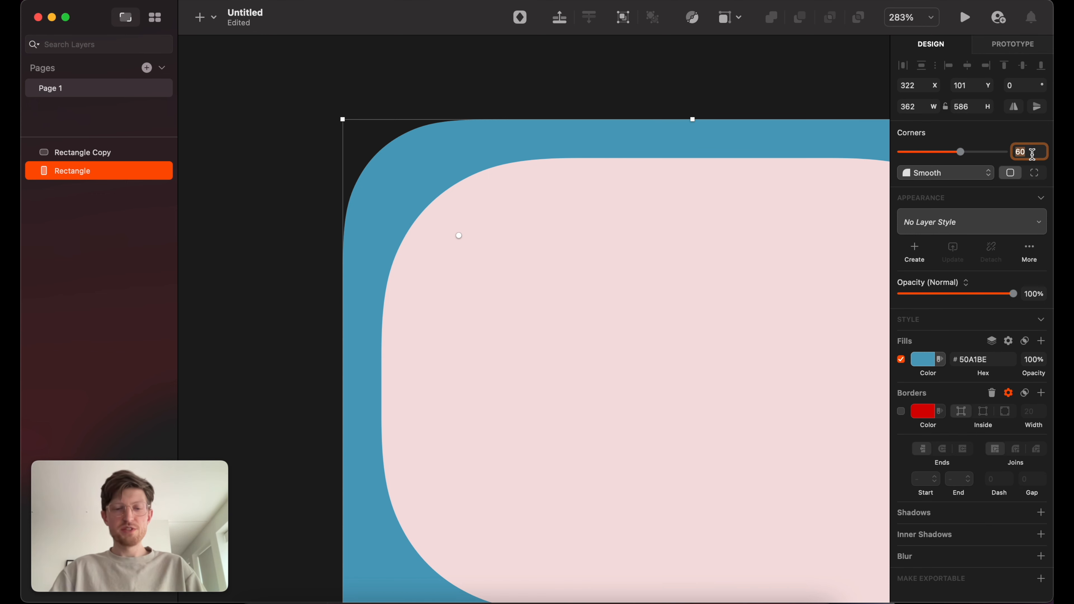
click(759, 303)
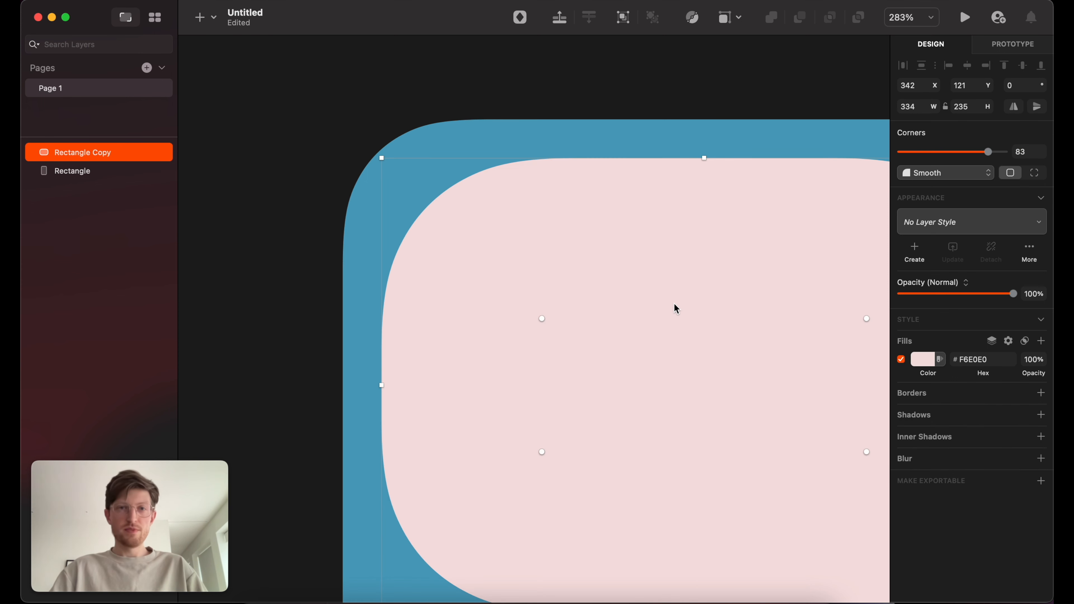
click(1028, 154)
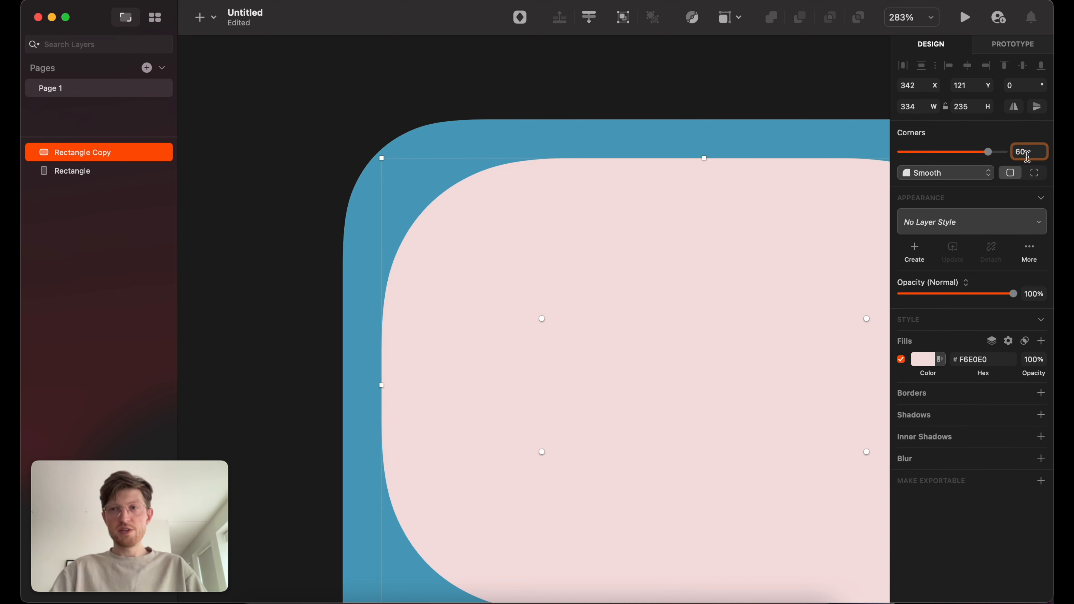
key(Return)
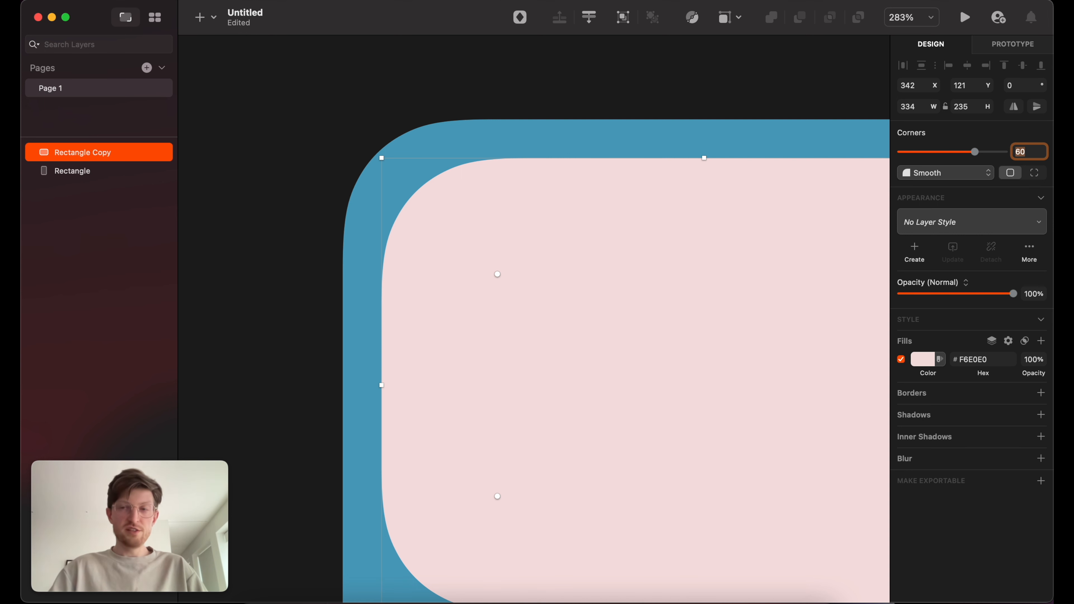
Subtract the padding from the pink rectangle's corner radius by entering 60-20.
click(1031, 153)
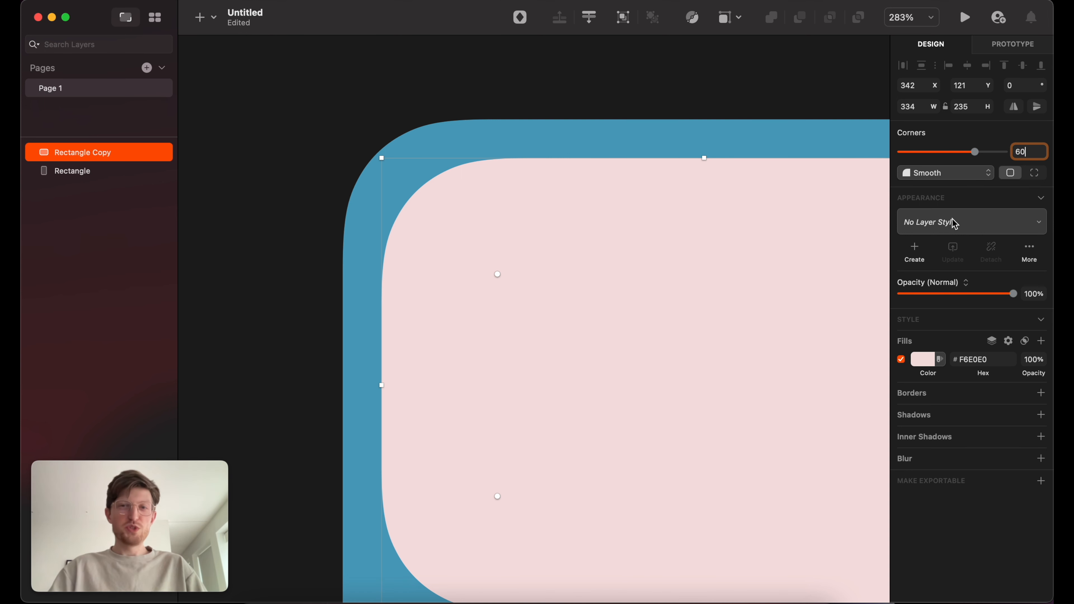
key(alt)
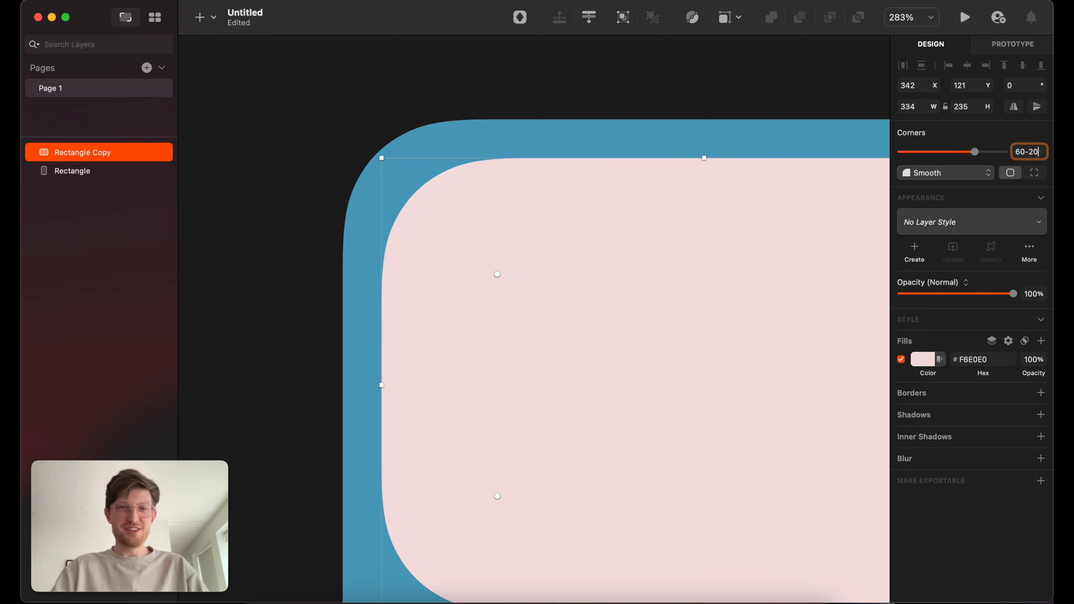
key(Return)
Narrow the pink rectangle to 322 wide so its padding is equal on both sides of the blue rectangle.
click(579, 80)
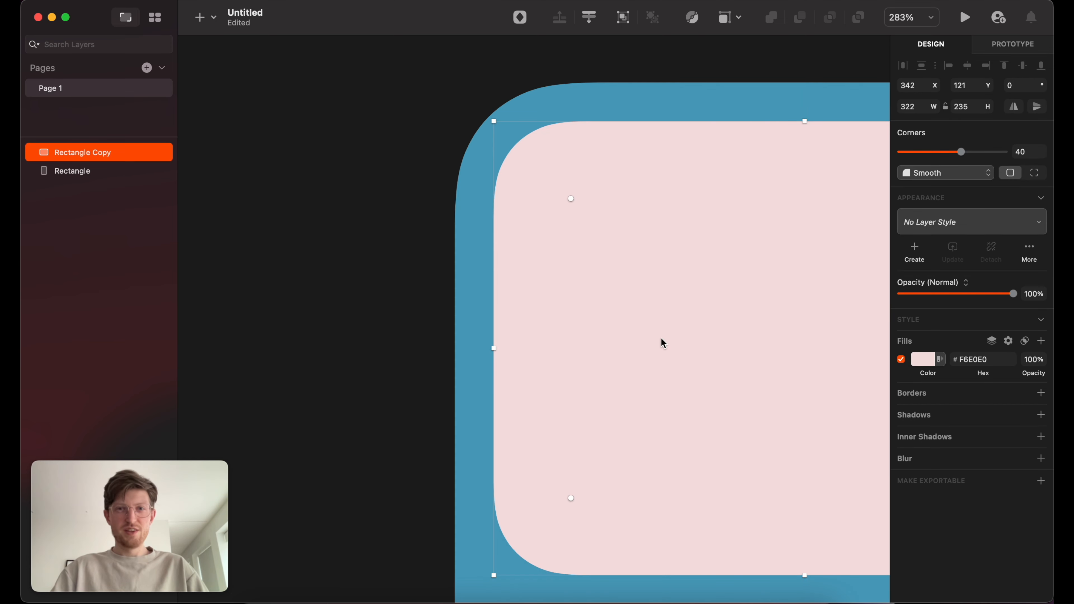
scroll(662, 338, right, 6)
scroll(661, 338, down, 5)
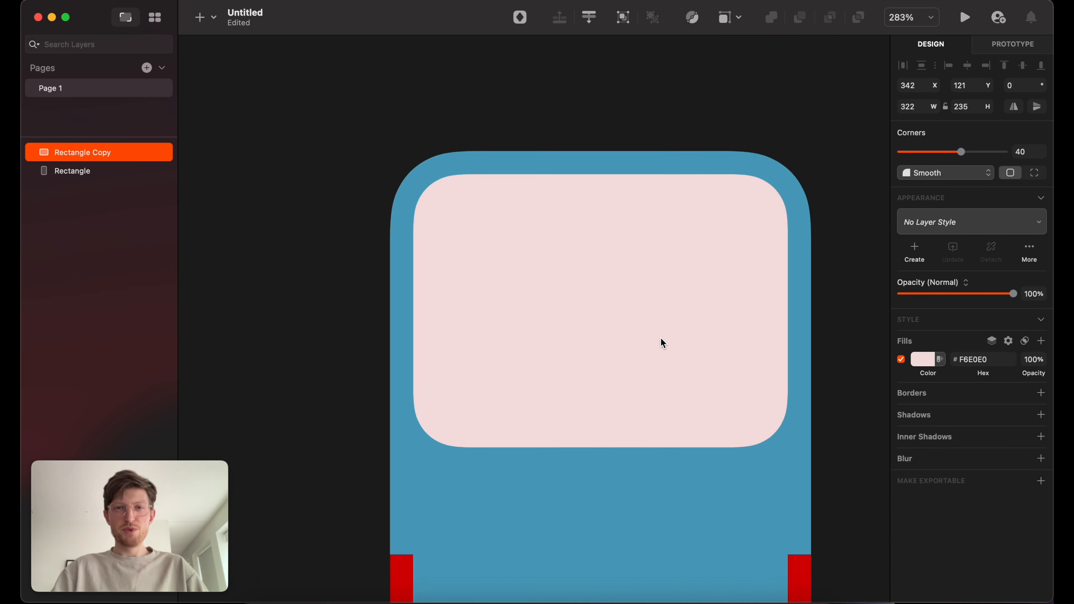
click(838, 304)
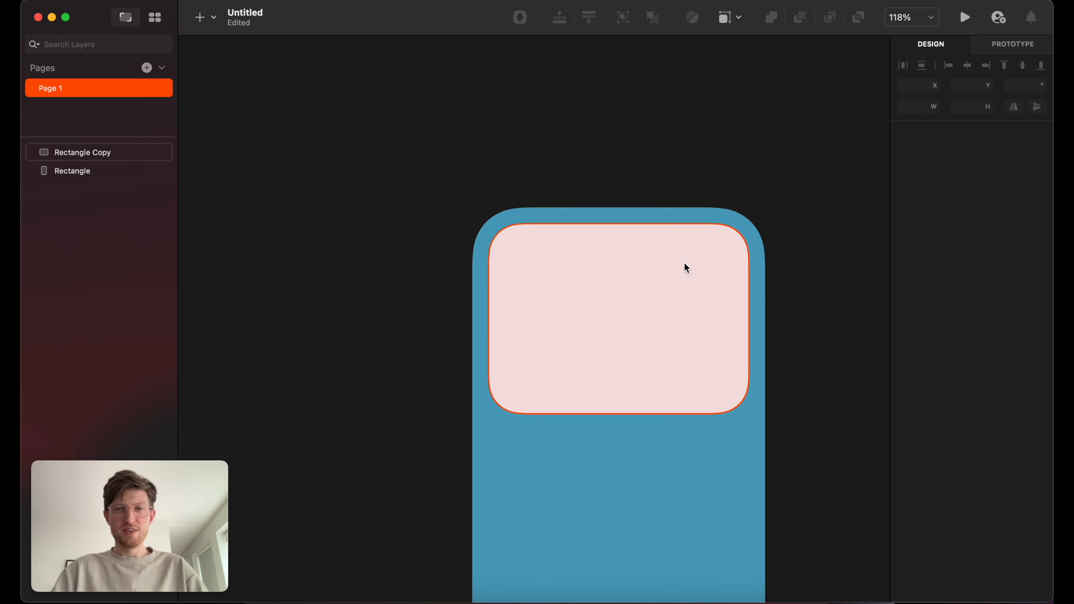
Duplicate the pink rectangle and place the copy on top of it, offset inward to X 374, Y 144.
scroll(560, 249, up, 6)
scroll(559, 254, down, 2)
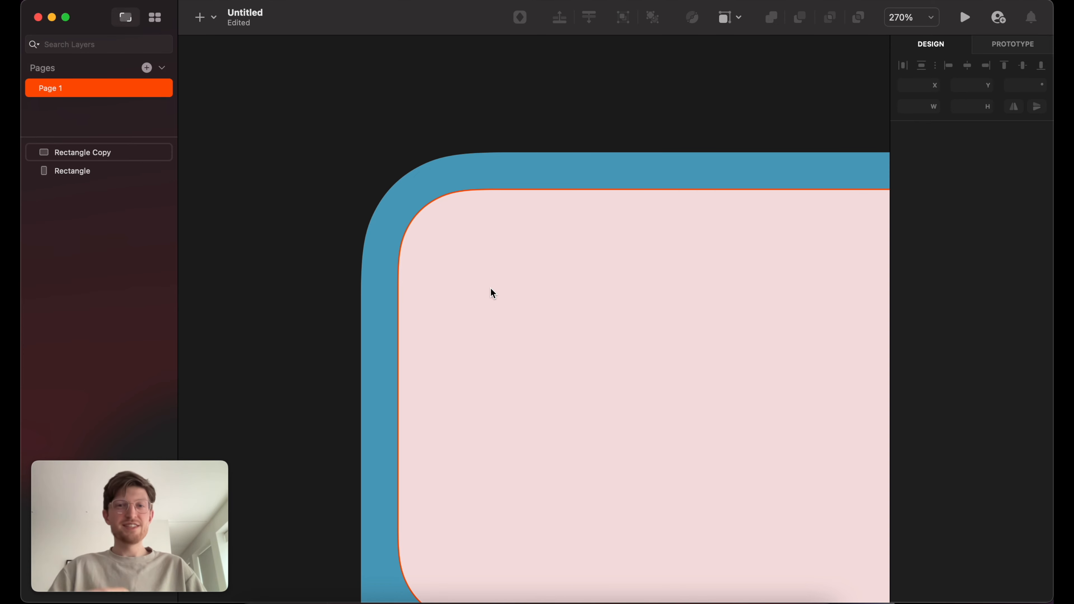
scroll(490, 288, down, 3)
click(522, 193)
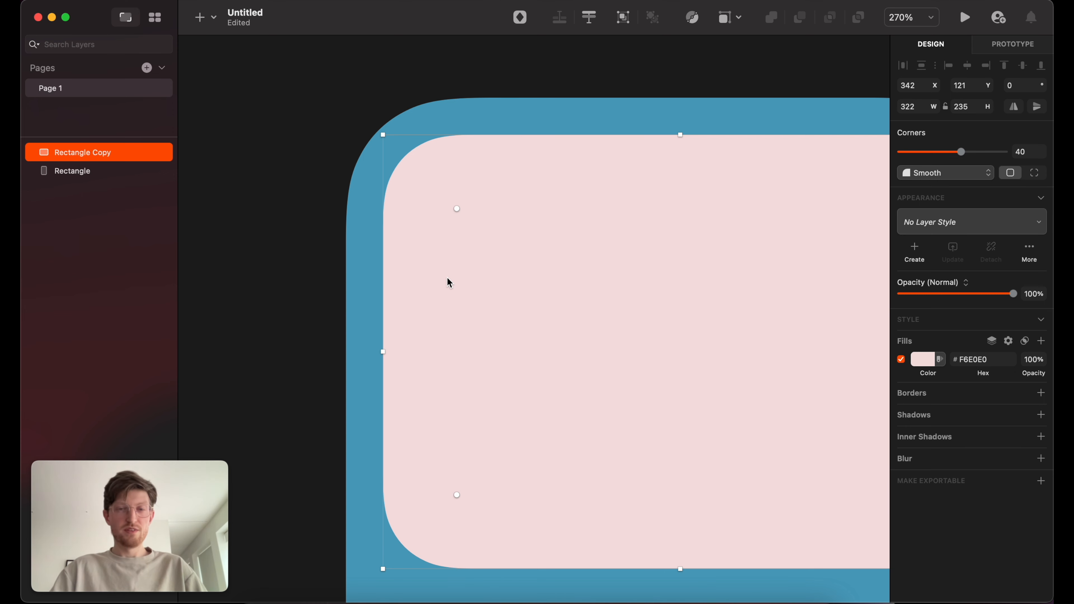
drag(455, 247, 517, 293)
Change the duplicated rectangle's fill to orange EFB984.
click(923, 359)
click(965, 428)
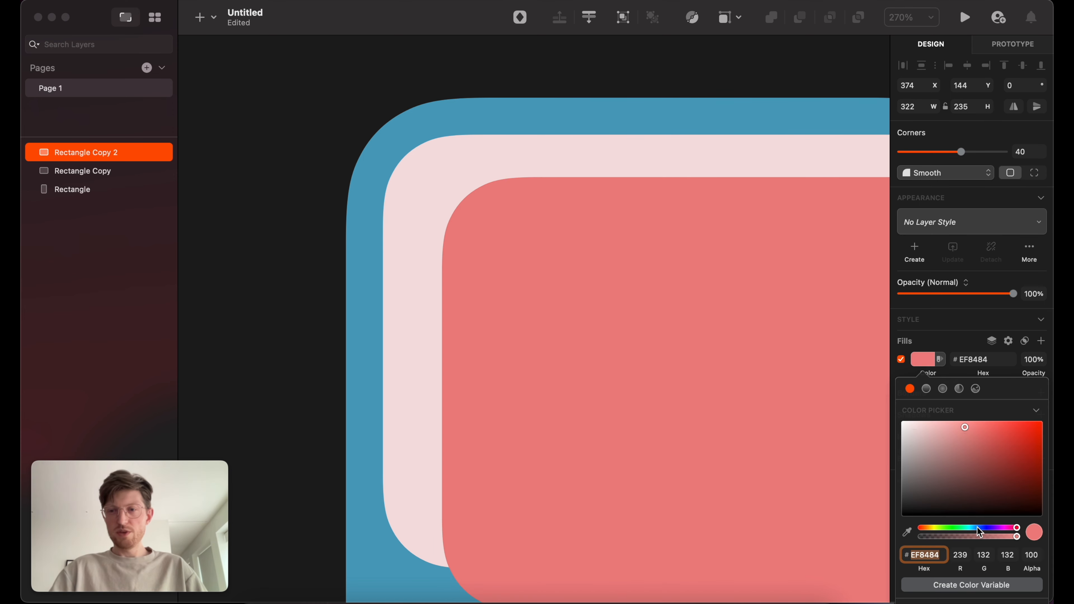
drag(977, 527, 928, 530)
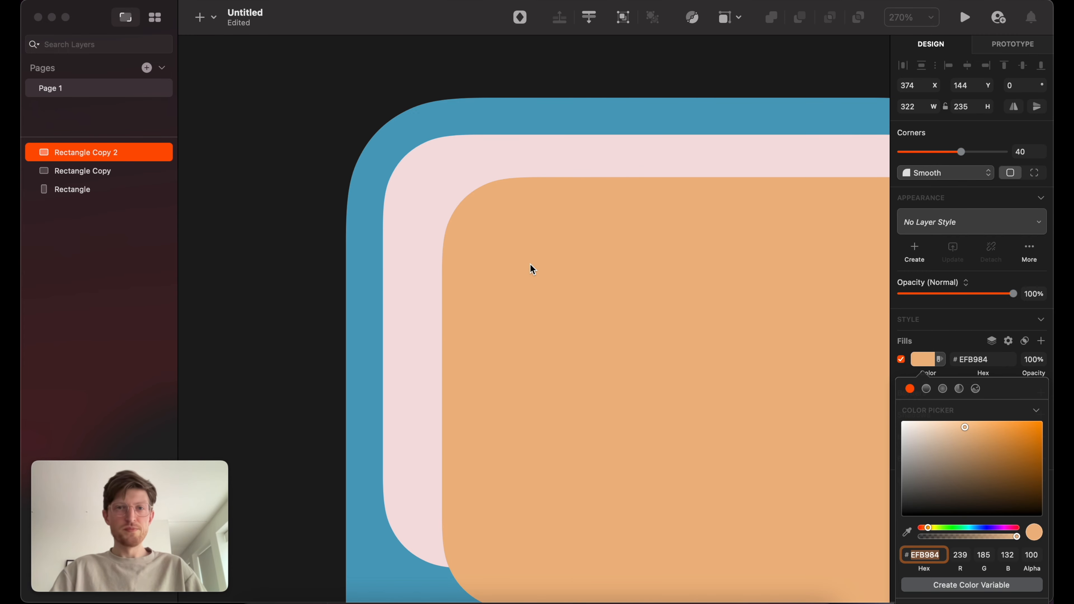
Move the orange rectangle to X 362, Y 141 for 20 px padding inside the pink one, and reduce its corner radius to 27.
drag(566, 250, 547, 250)
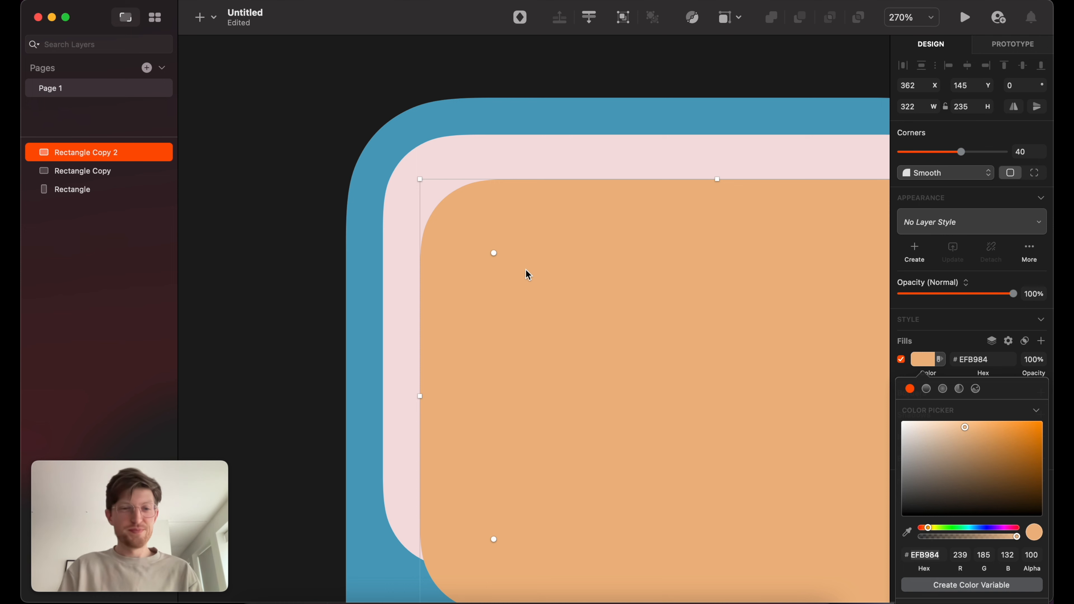
drag(494, 253, 470, 229)
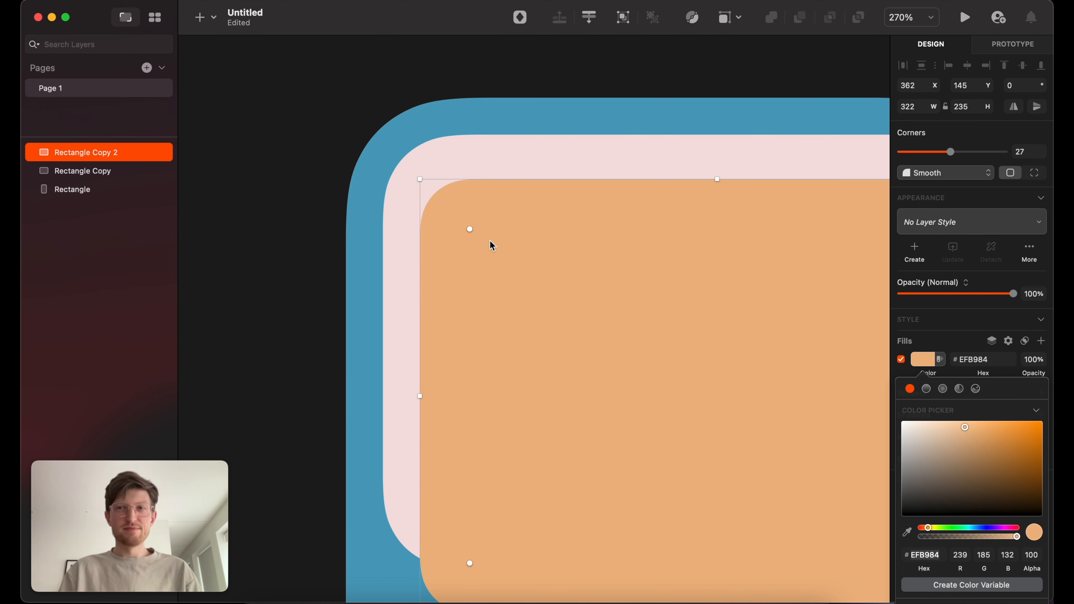
key(alt)
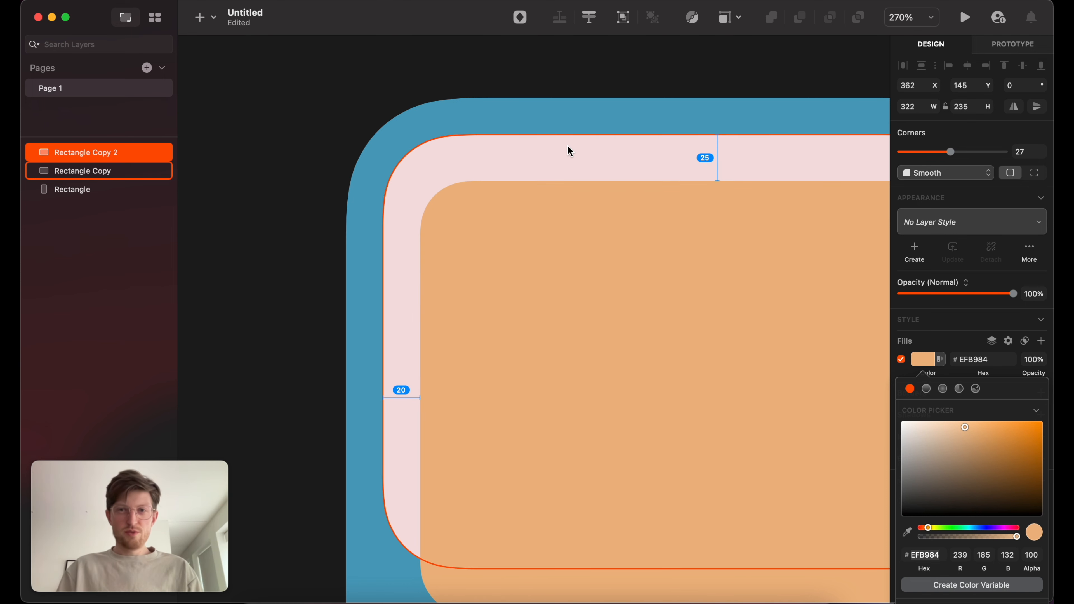
key(Up)
key(Up)
key(Up)
key(Up)
key(Up)
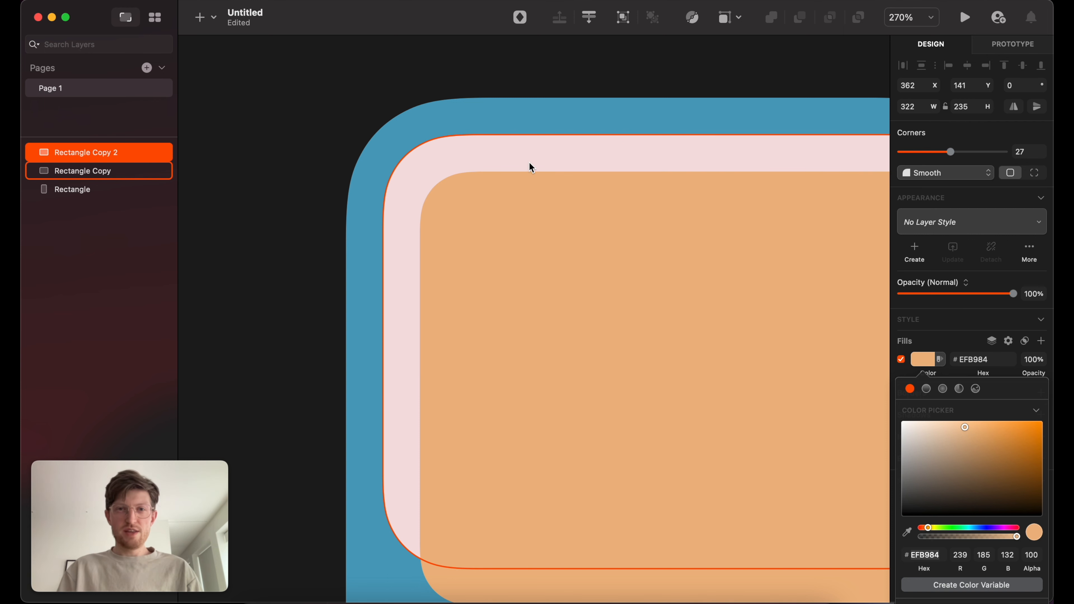
Set the orange rectangle's corner radius to 20, the pink rectangle's 40 radius minus the 20 padding.
click(558, 162)
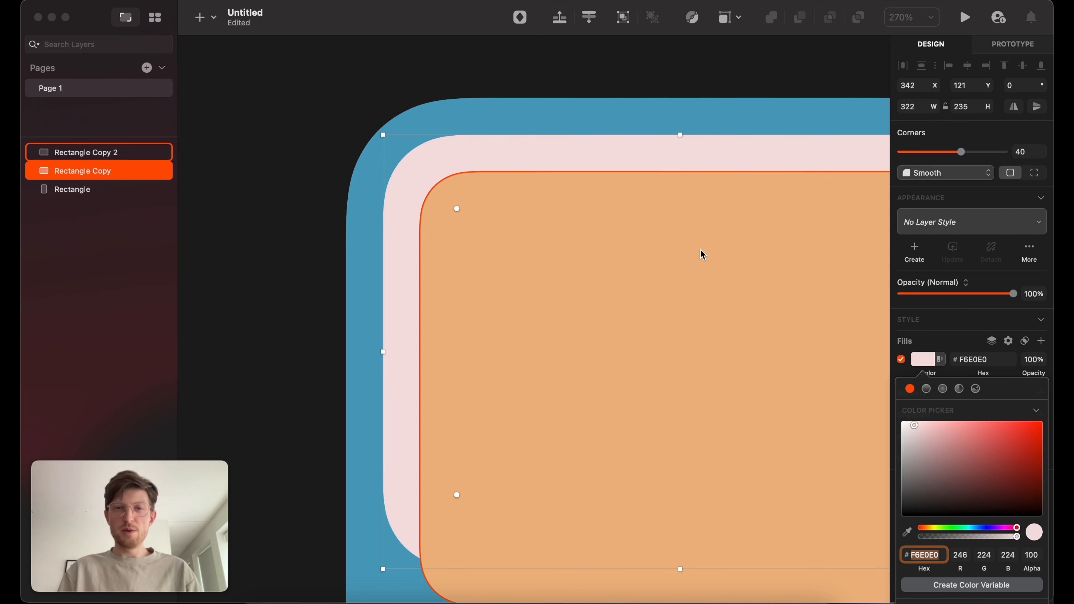
click(620, 258)
click(1022, 153)
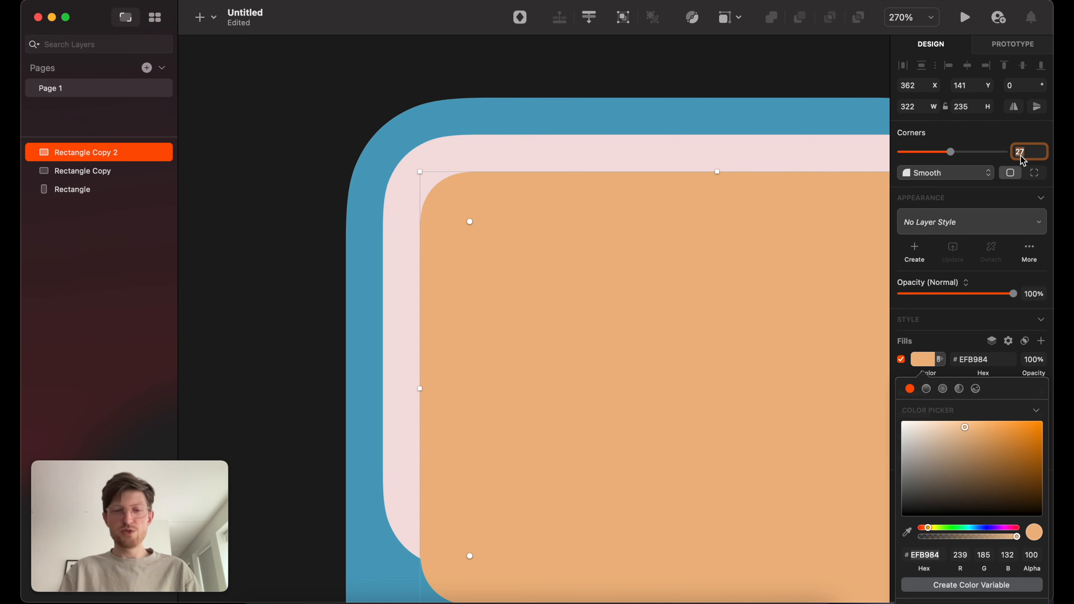
text(20)
key(Return)
click(664, 83)
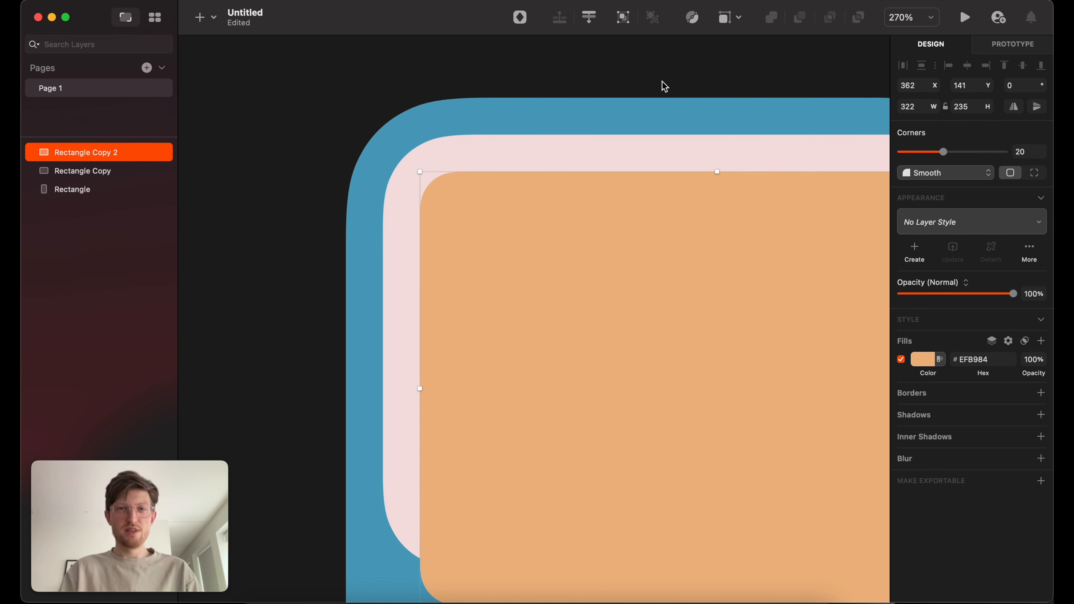
click(642, 82)
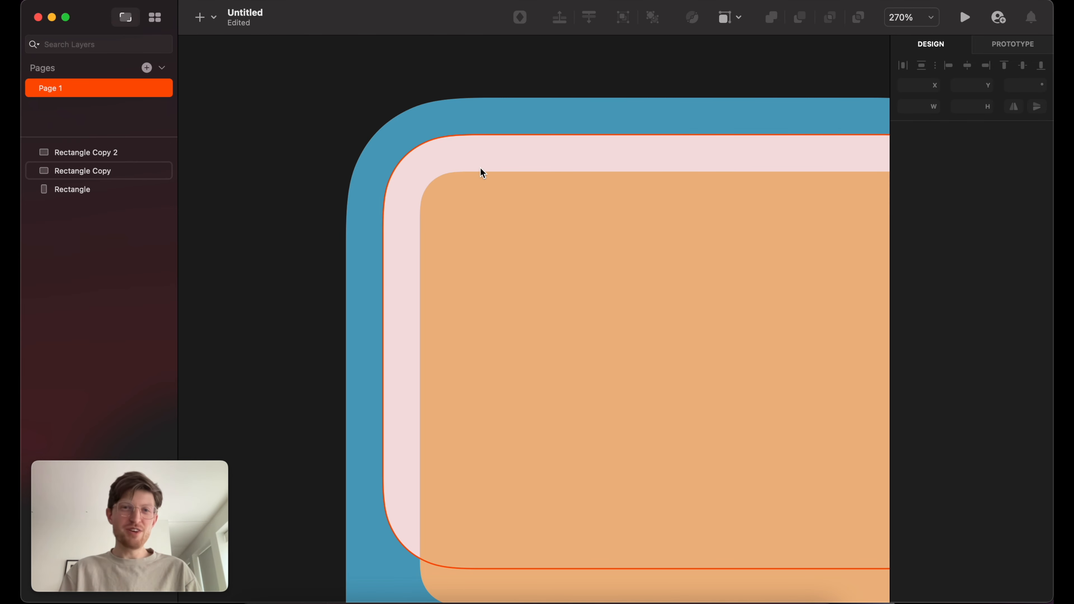
Resize the orange rectangle to fit inside the pink one with even padding on all four sides.
scroll(563, 156, right, 5)
scroll(564, 156, down, 3)
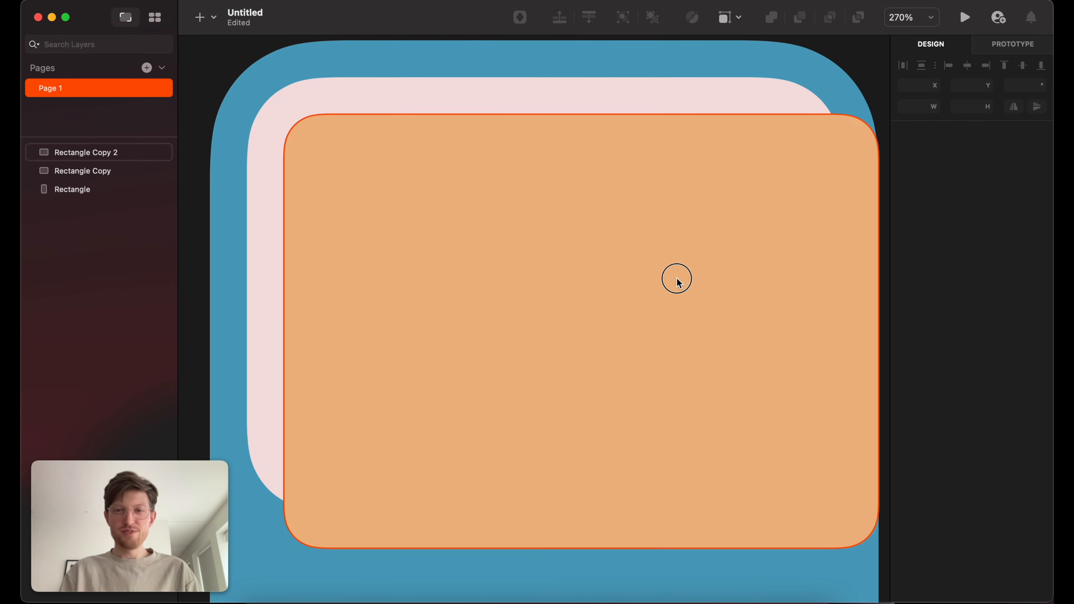
click(676, 278)
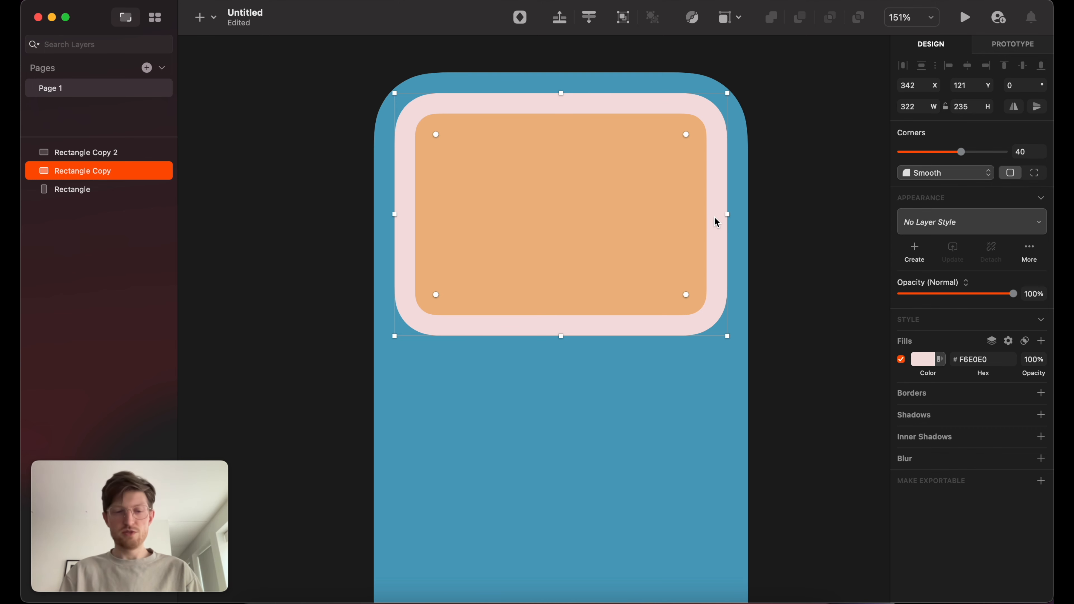
Duplicate the pink rectangle below the first at X 342, Y 375, and measure the gap between the two.
drag(719, 207, 706, 461)
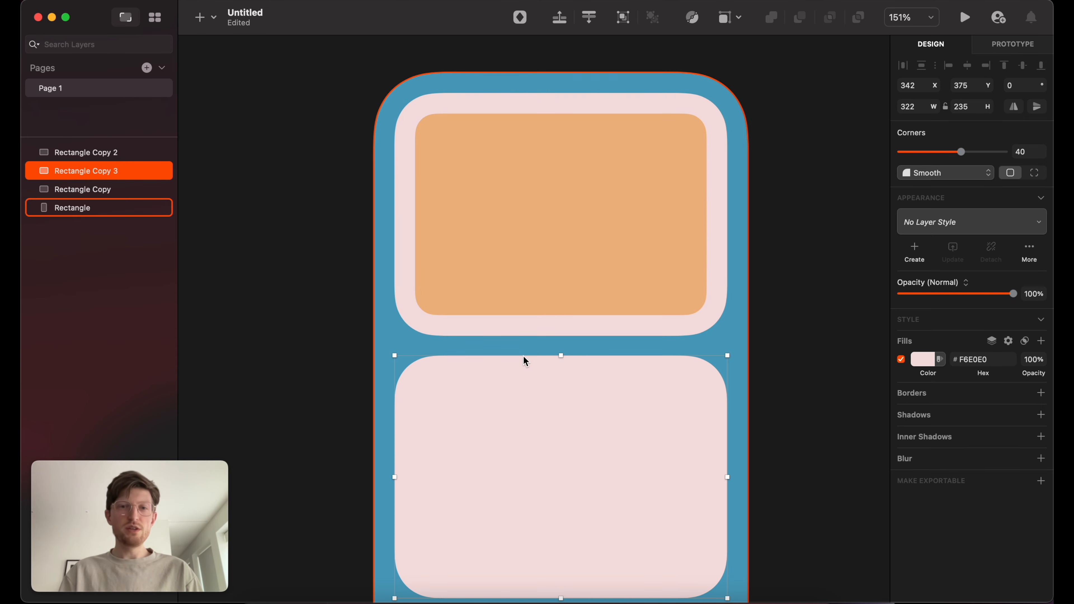
scroll(523, 368, down, 3)
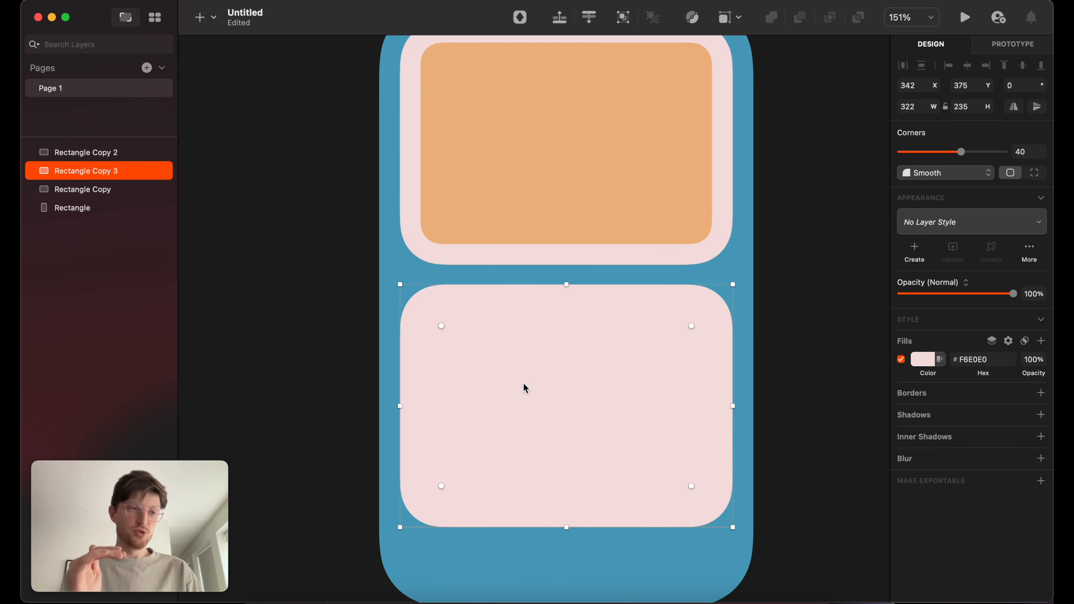
key(alt)
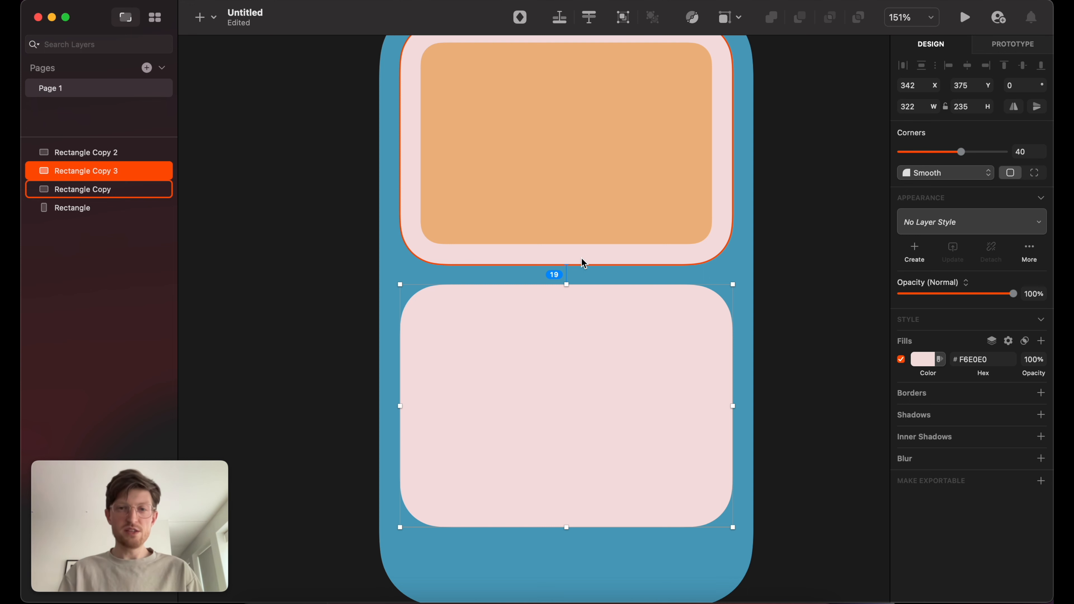
Nudge the lower pink rectangle down to Y 376, and set the spacing between the two pink rectangles to 10.
key(Down)
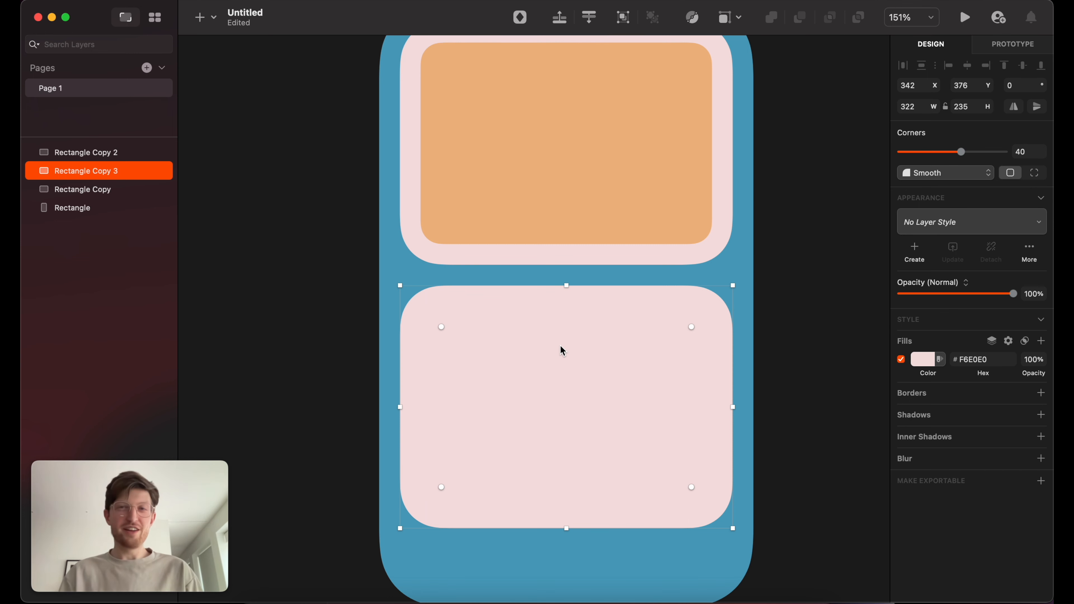
key(alt)
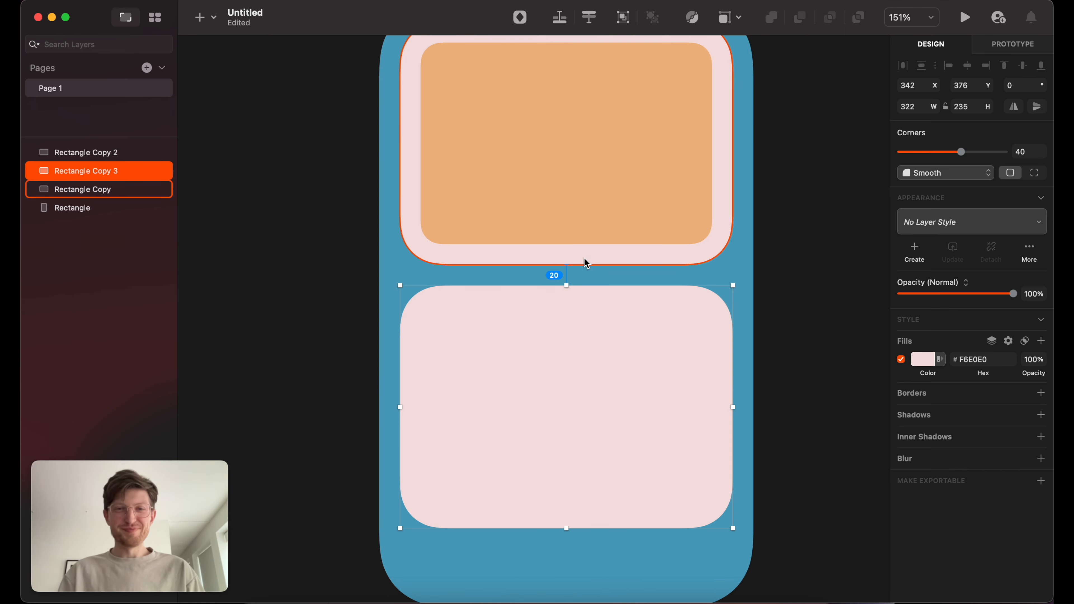
shift+click(599, 252)
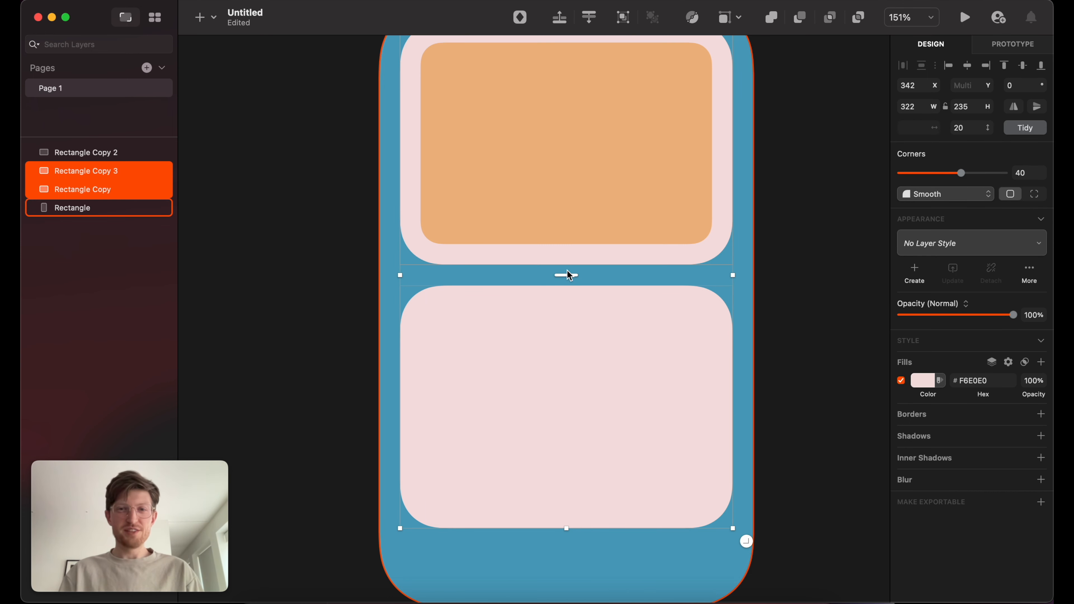
mouse_move(567, 274)
mouse_down()
mouse_move(566, 290)
mouse_move(568, 270)
mouse_up()
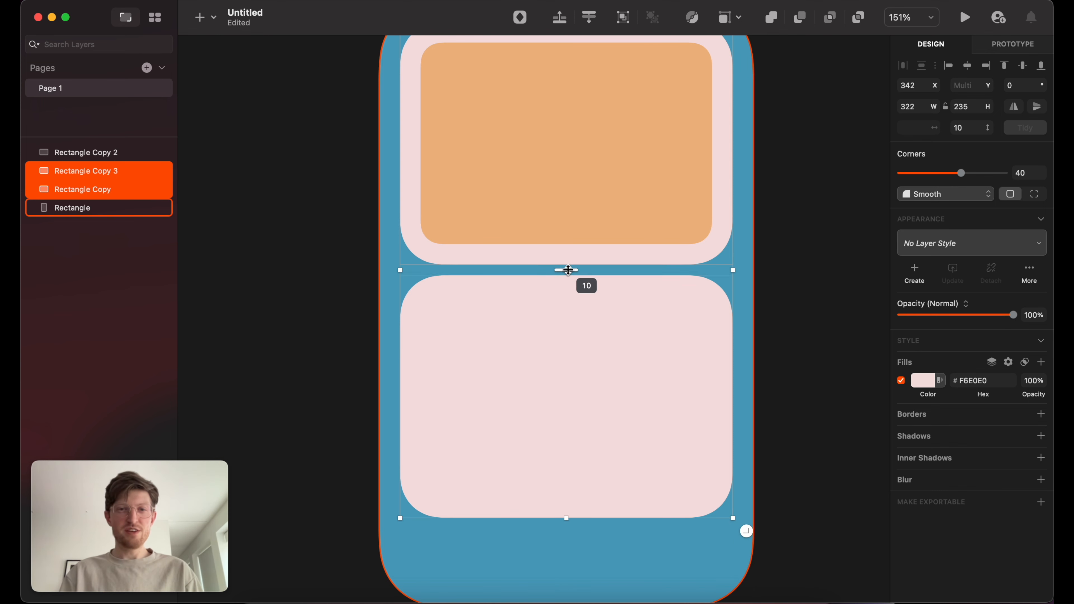
click(774, 306)
Duplicate the blue rectangle beside the original at X 710, Y 101.
scroll(758, 315, up, 4)
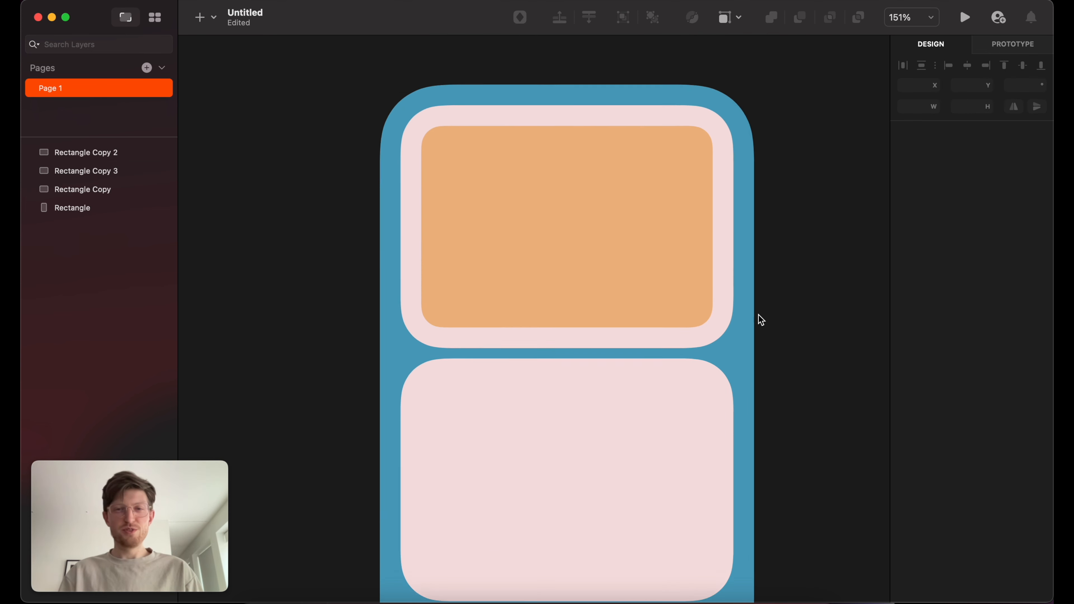
scroll(758, 314, down, 2)
scroll(501, 310, up, 5)
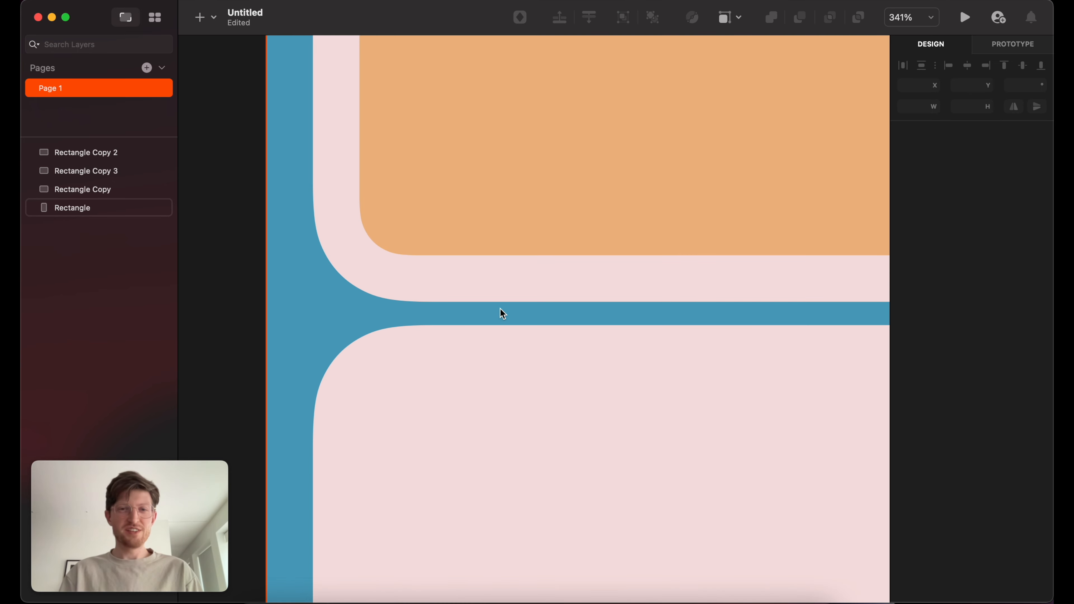
click(503, 314)
key(super+2)
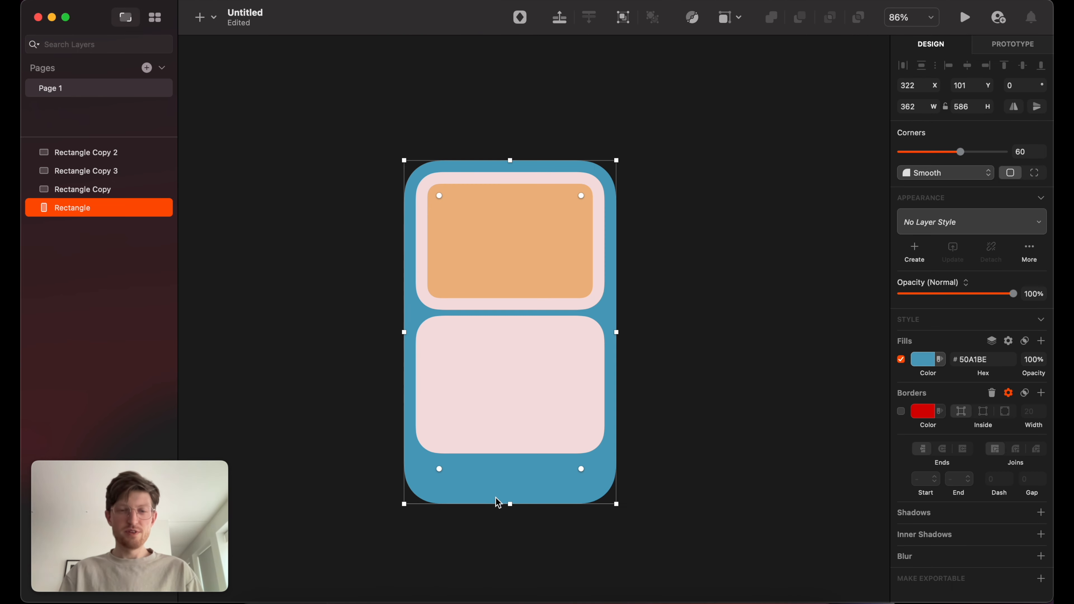
click(646, 432)
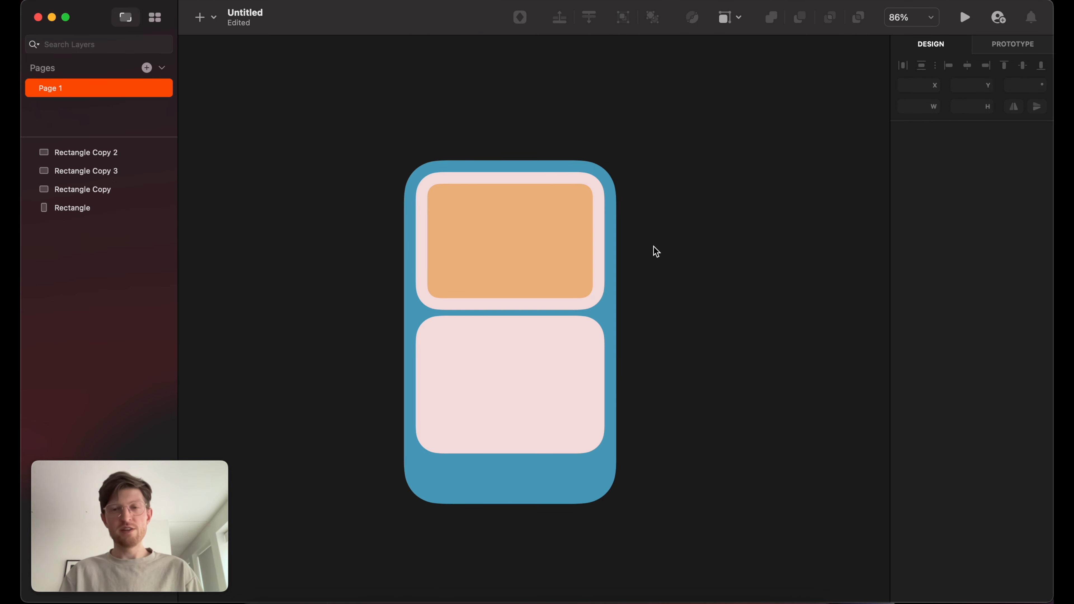
click(500, 476)
drag(484, 486, 700, 475)
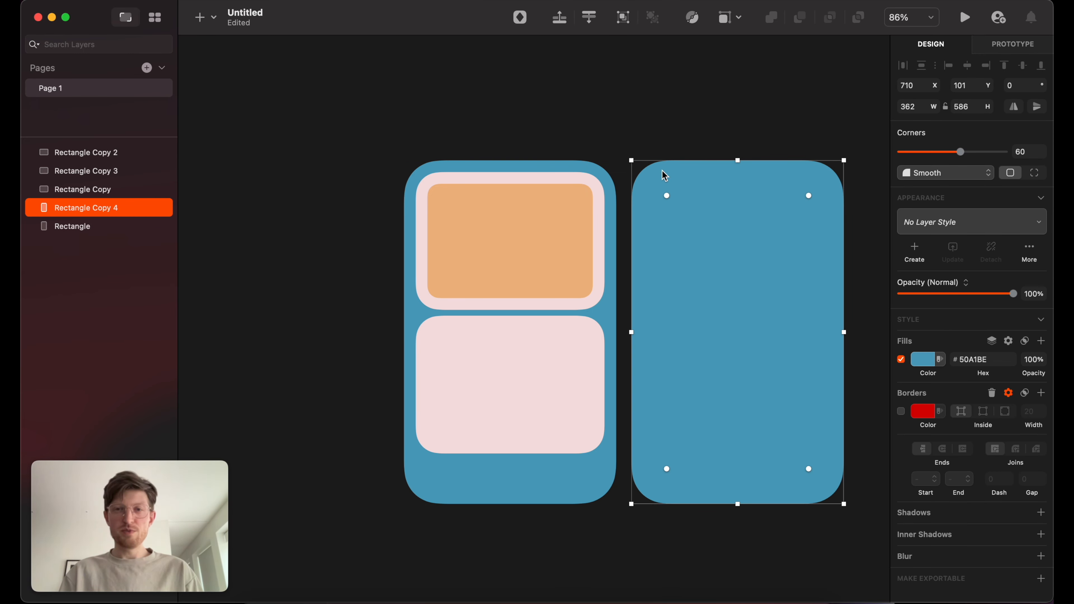
click(681, 111)
Narrow the orange rectangle to 100 px wide and duplicate it beside itself inside the upper pink rectangle.
key(super+plus)
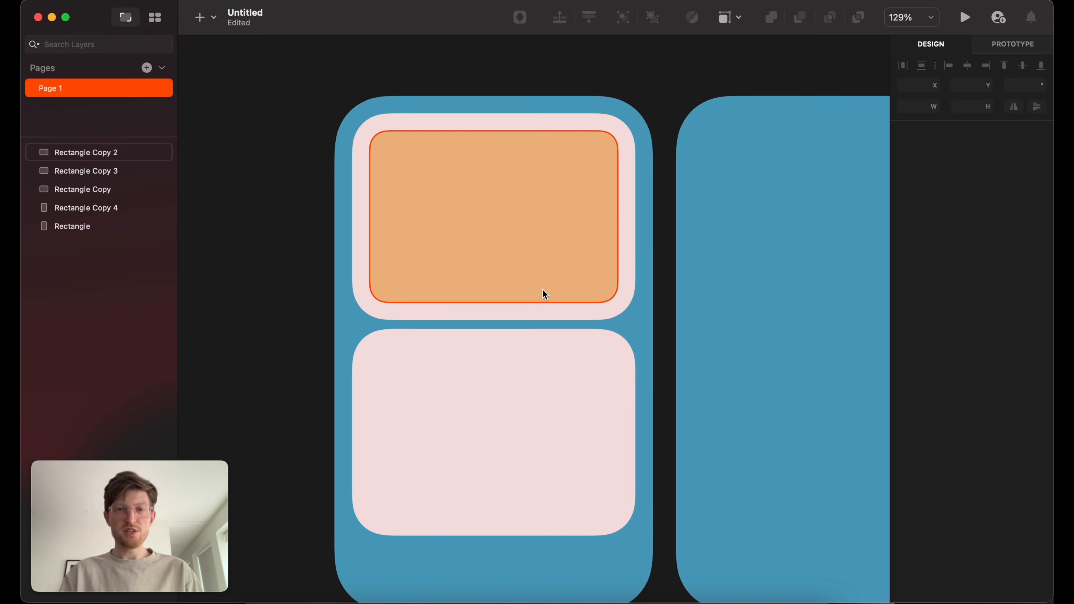
scroll(542, 291, down, 3)
scroll(543, 291, left, 2)
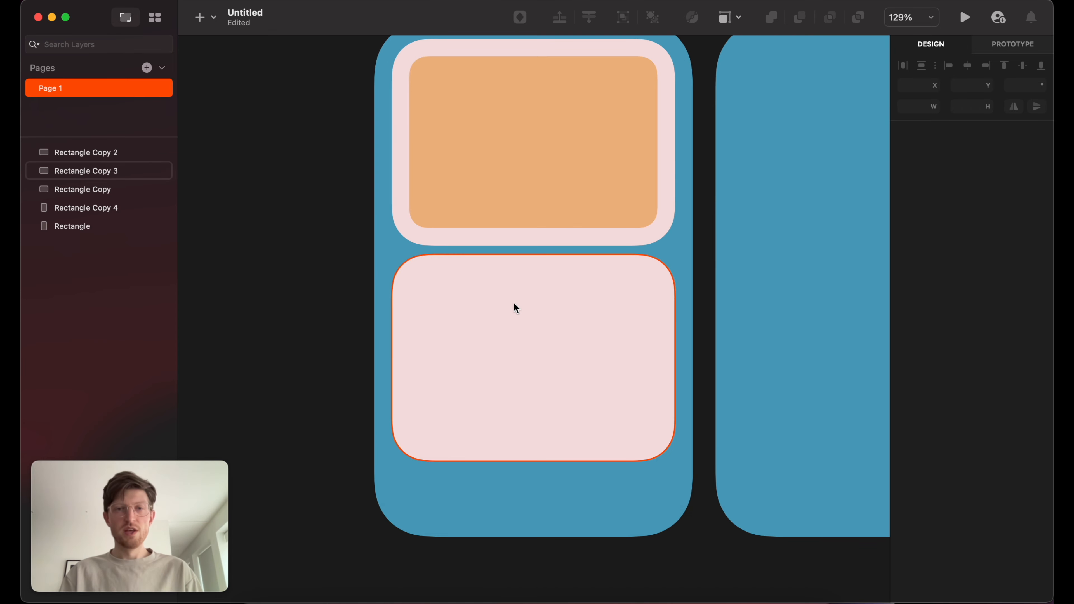
click(483, 195)
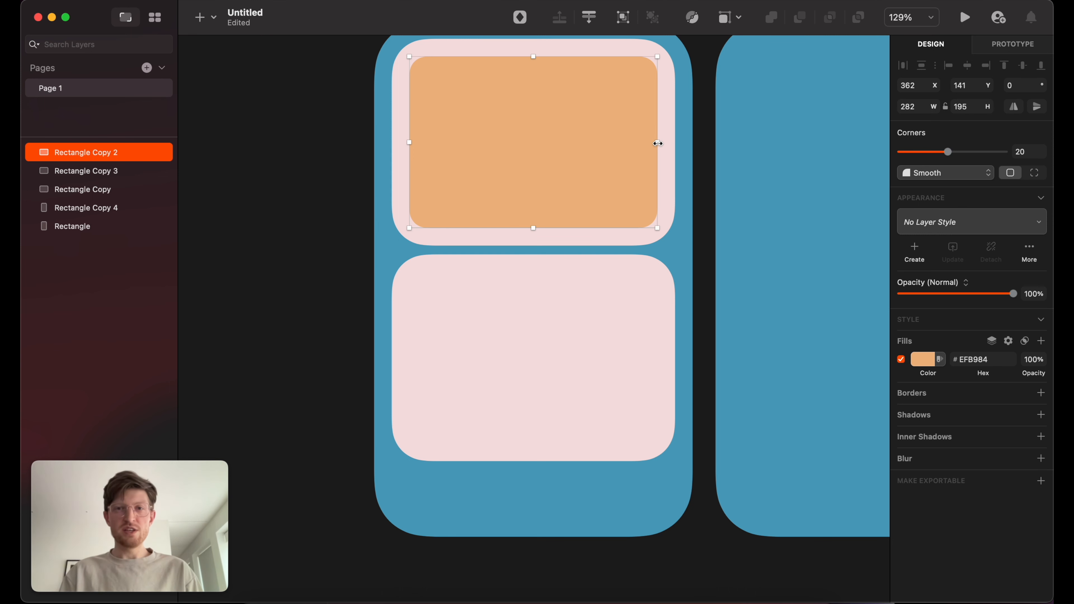
drag(658, 143, 543, 148)
click(290, 178)
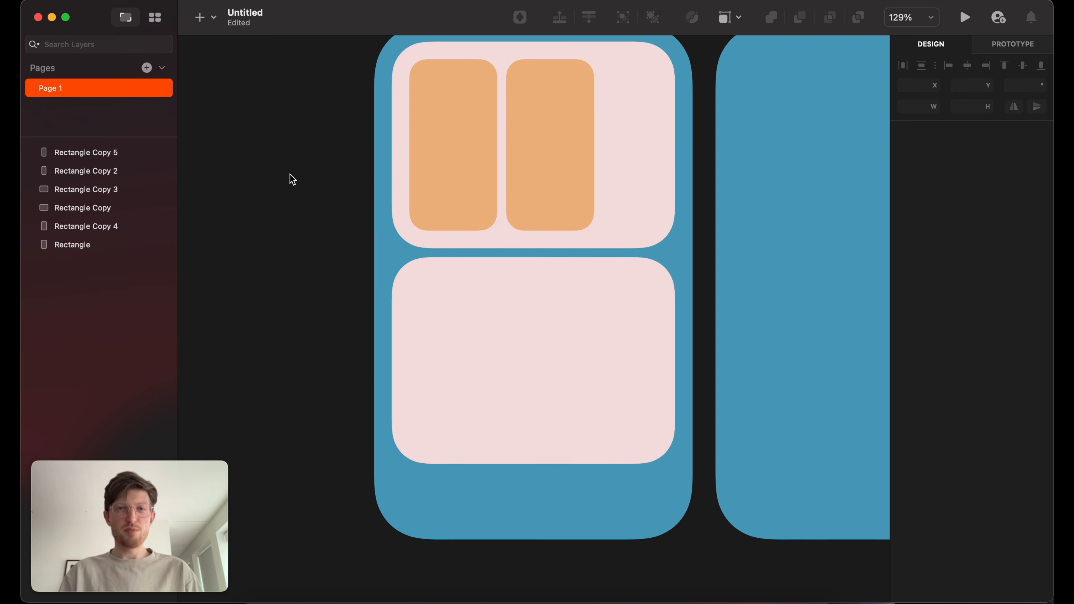
scroll(292, 179, up, 3)
click(485, 224)
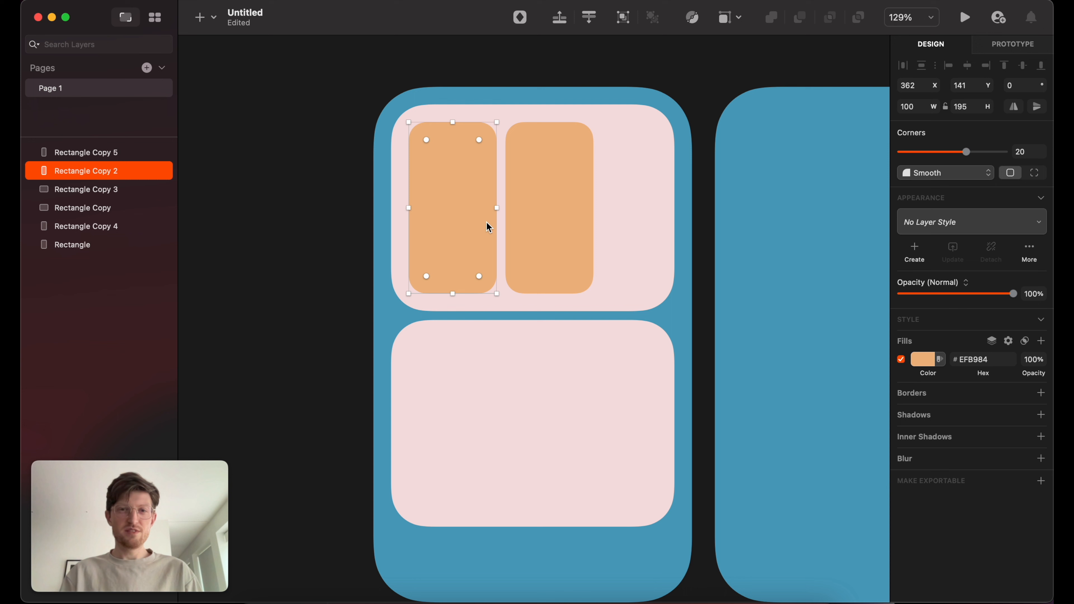
shift+click(572, 228)
click(348, 259)
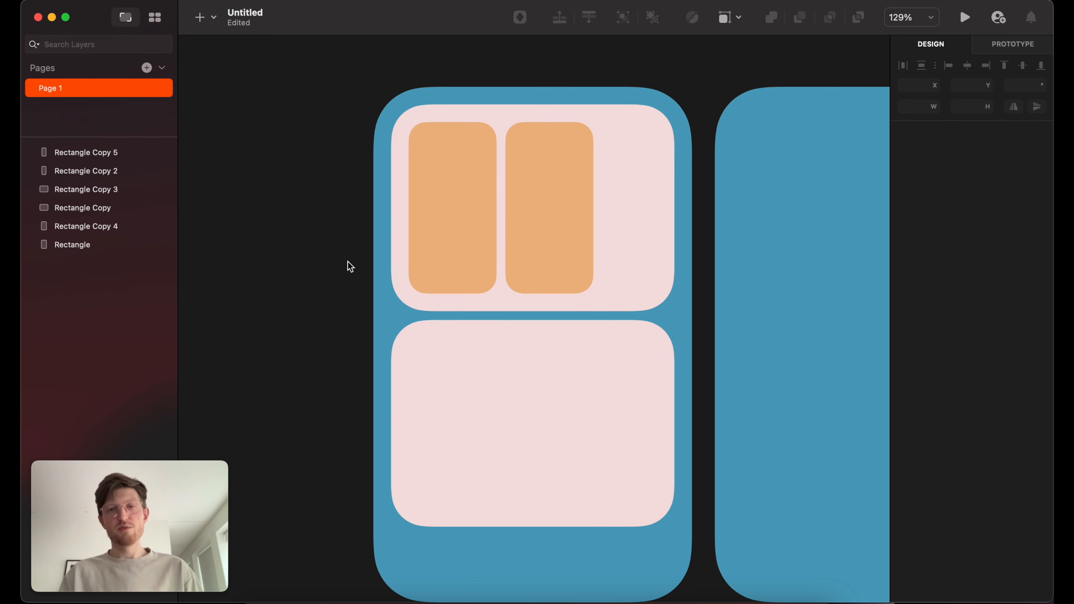
Extend the lower pink rectangle to 301 px high and place the Pixel Watch heading and paragraph group inside it.
scroll(351, 267, left, 2)
scroll(350, 267, down, 2)
scroll(350, 266, down, 2)
scroll(350, 266, right, 1)
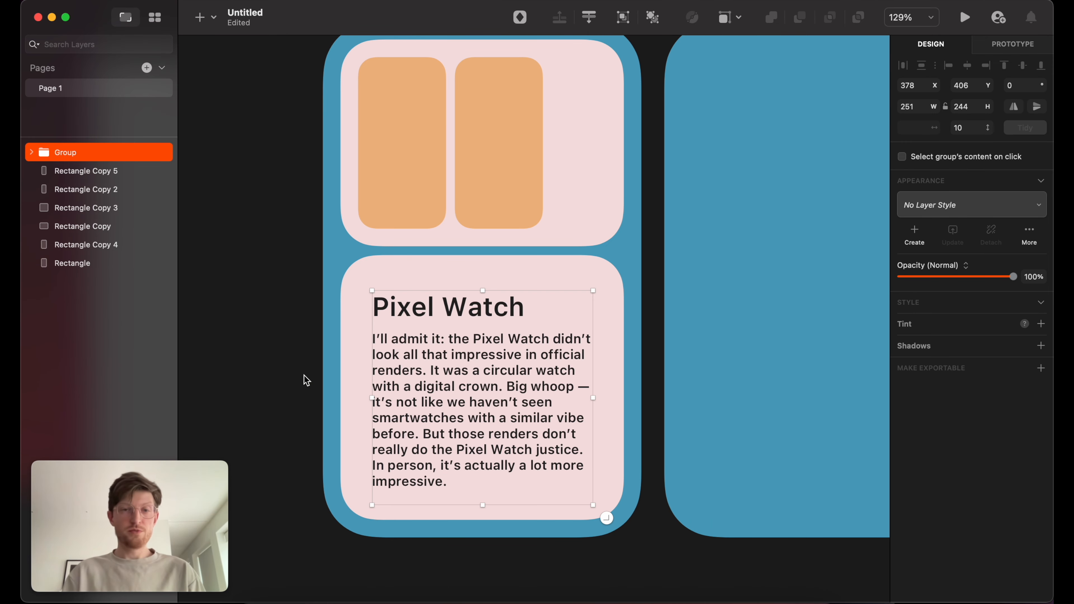
click(277, 349)
Move the Pixel Watch text group to X 362, Y 386, leaving 20 px from the pink card's left and upper edges.
click(499, 387)
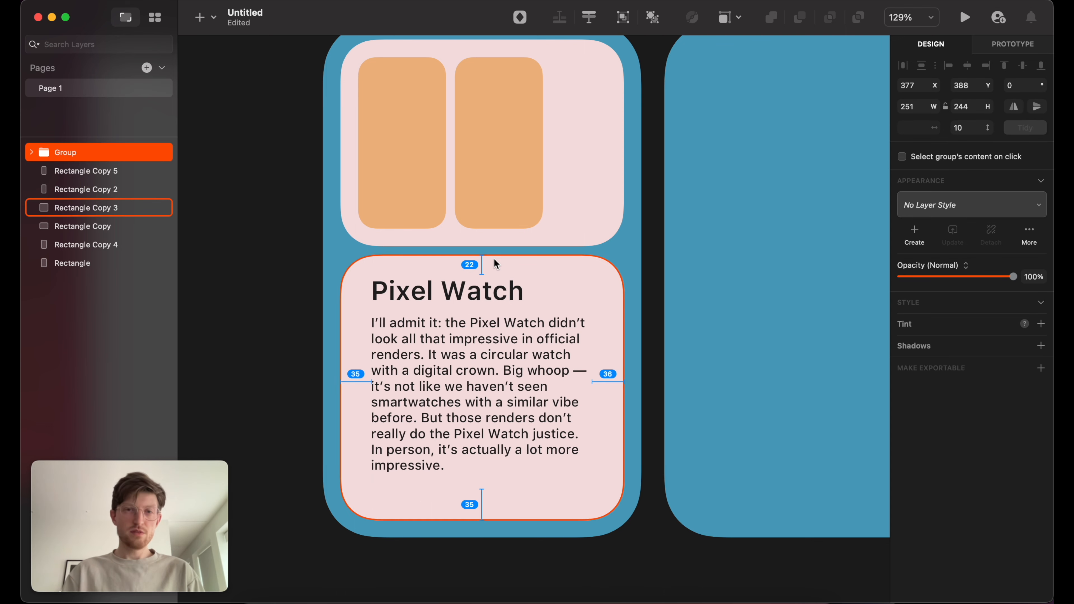
key(Left)
key(Left)
key(Left)
key(Left)
key(Left)
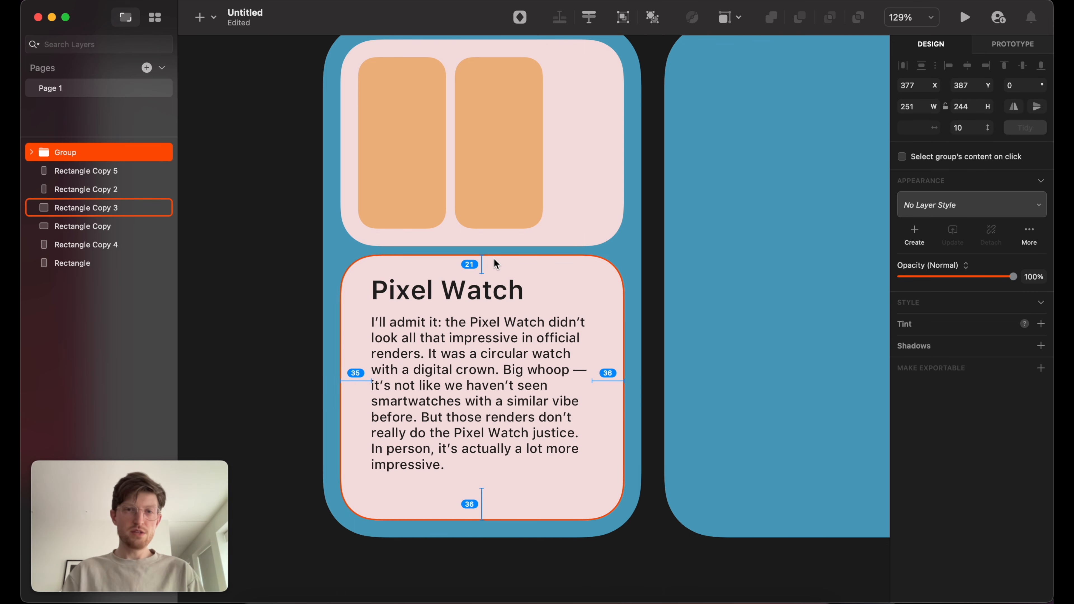
key(Up)
key(Up)
key(Left)
key(Left)
key(Left)
key(Left)
key(Left)
key(Left)
key(Left)
key(Left)
key(Left)
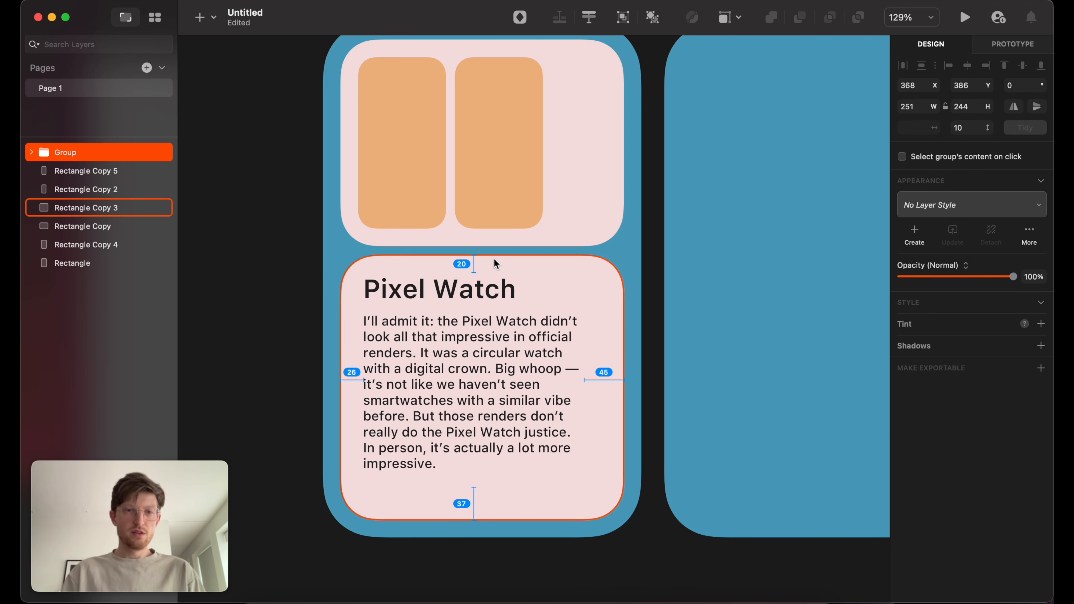
key(Left)
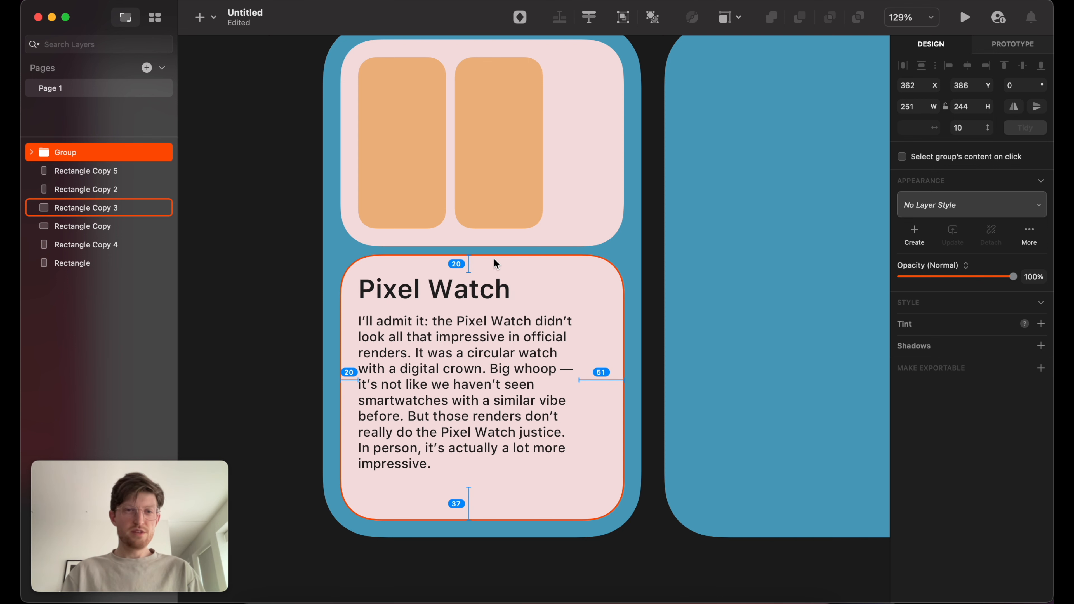
click(231, 286)
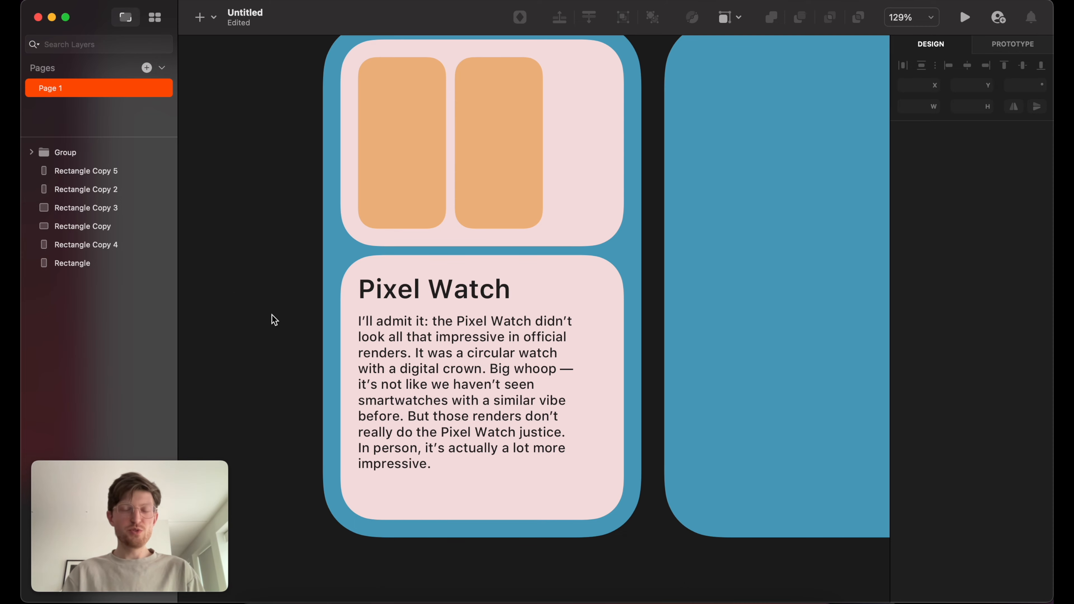
Try to draw a circle about 29 px across over the start of the Pixel Watch heading.
scroll(410, 320, up, 8)
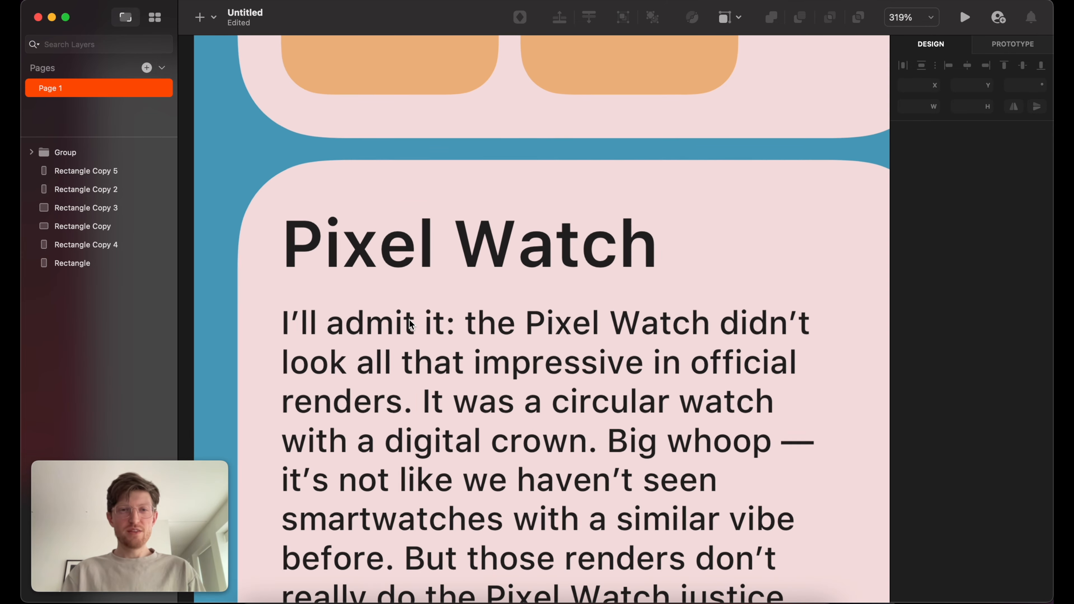
scroll(409, 320, left, 4)
scroll(412, 320, right, 1)
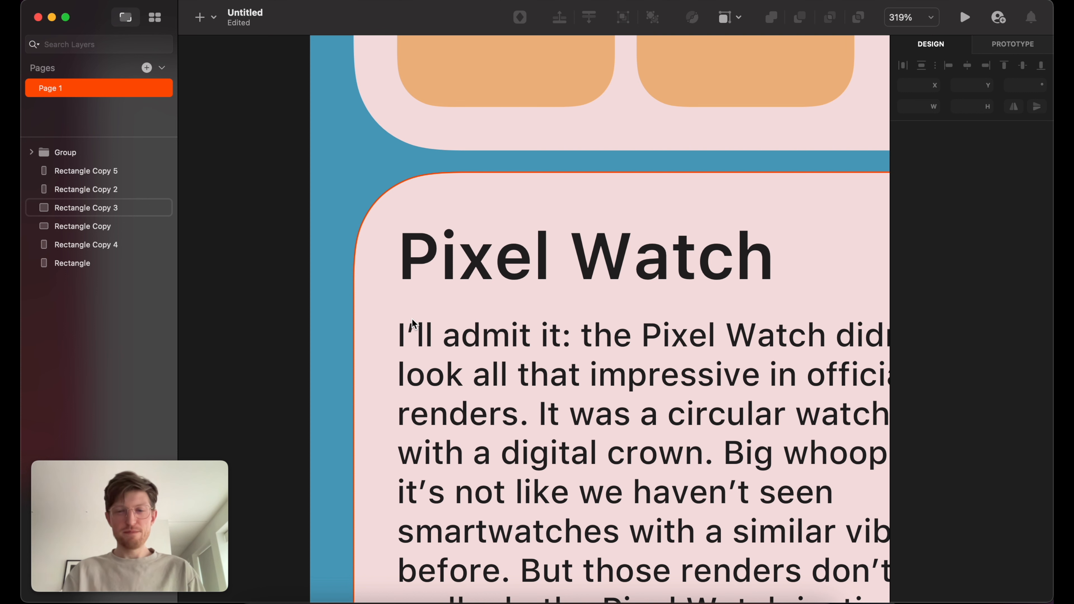
key(o)
drag(403, 279, 464, 216)
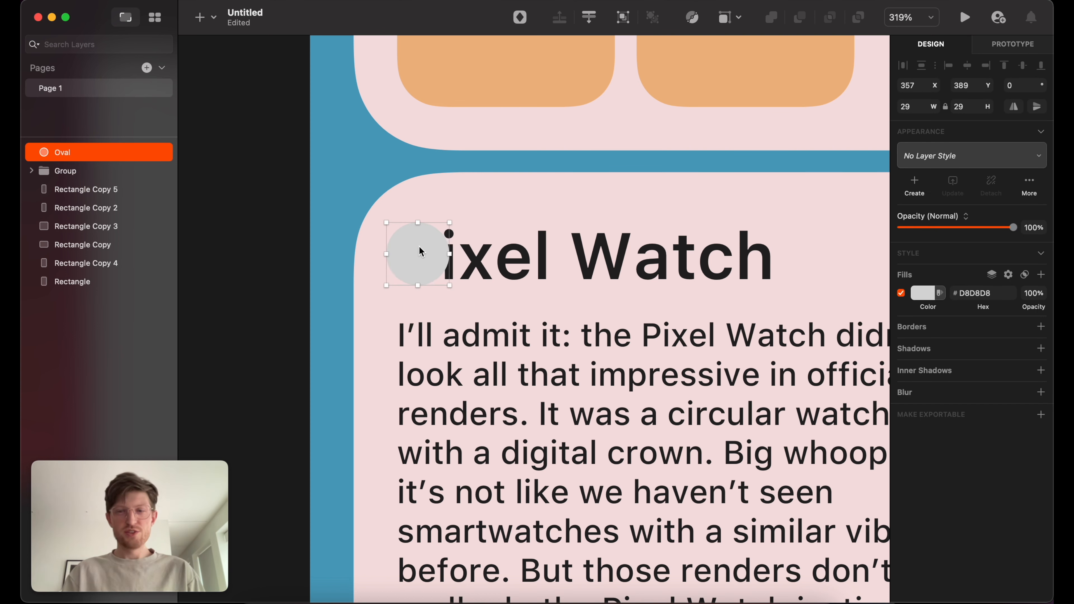
key(super+z)
Draw a grey square about 23 px wide at X 355, Y 378, between the pink card's rounded corner and the heading.
key(o)
mouse_move(405, 232)
mouse_down()
mouse_move(480, 269)
mouse_move(465, 257)
mouse_move(429, 259)
mouse_move(452, 229)
mouse_move(427, 250)
mouse_move(418, 228)
mouse_up()
drag(414, 224, 418, 227)
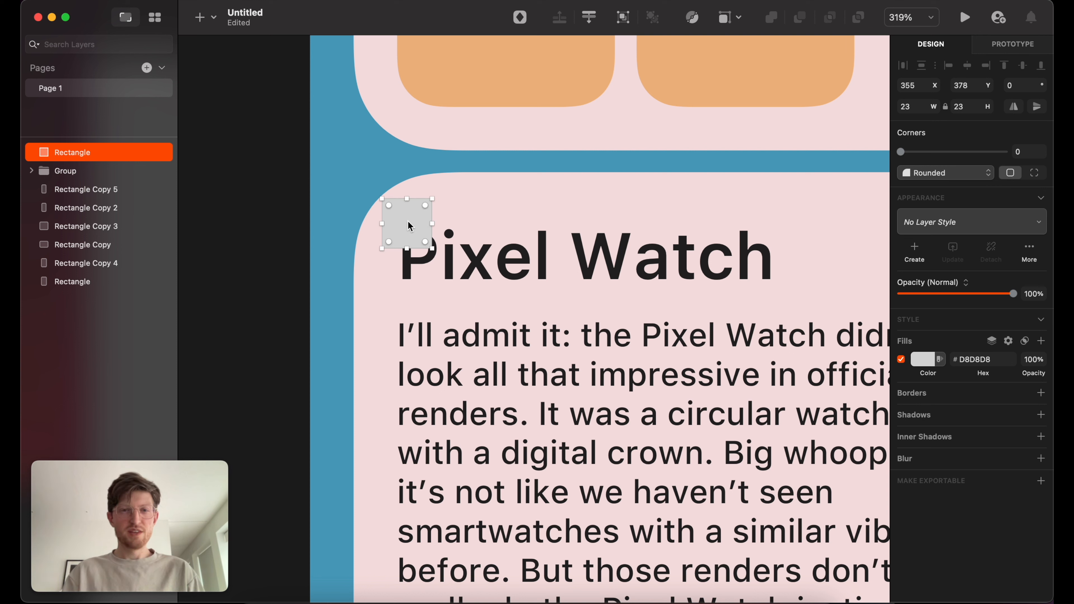
Move the Pixel Watch text group to X 375, Y 392, and delete the grey square.
click(484, 270)
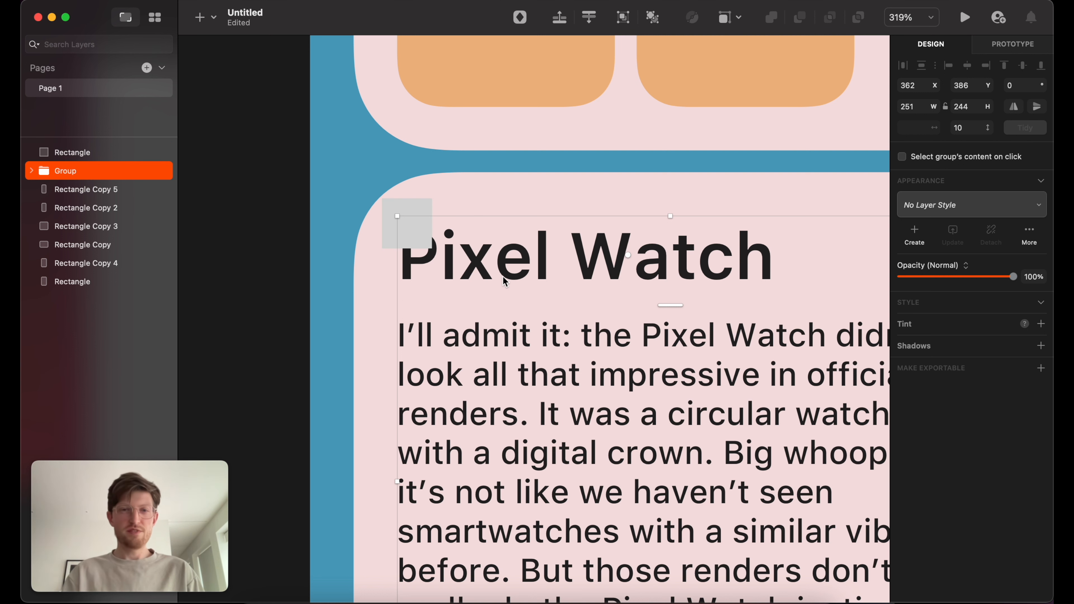
drag(475, 260, 505, 273)
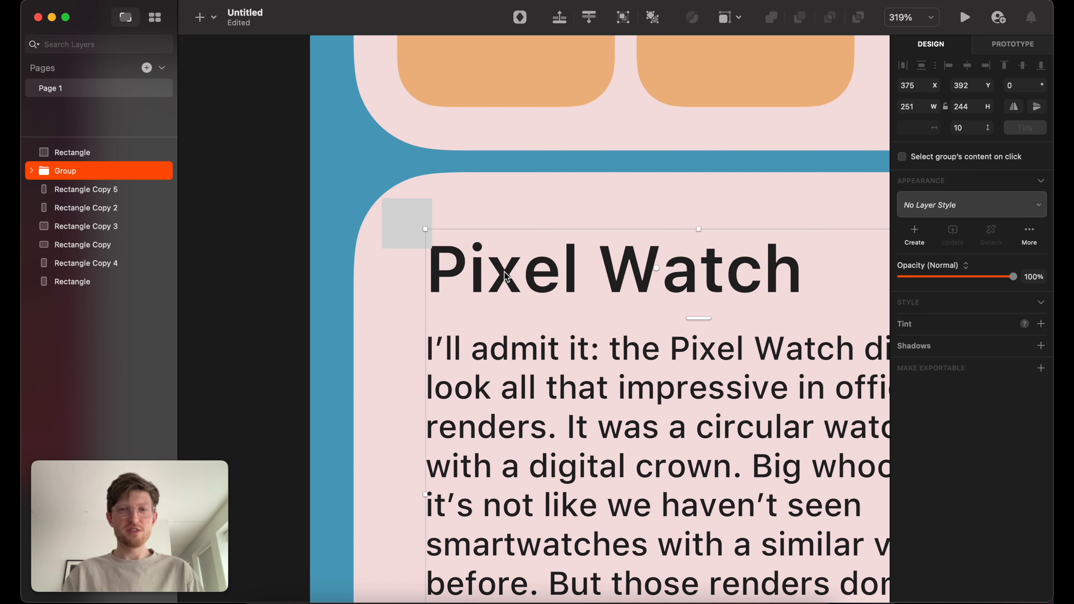
click(408, 222)
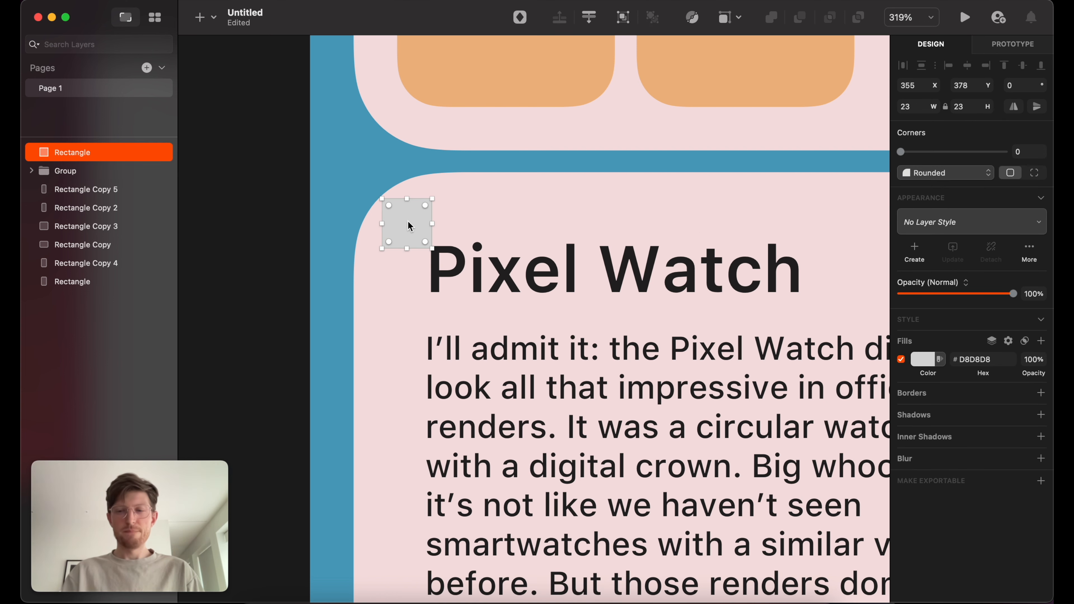
key(BackSpace)
Add an inside border with a width of 20 to the lower pink rectangle.
click(449, 211)
scroll(450, 211, right, 2)
scroll(450, 211, down, 1)
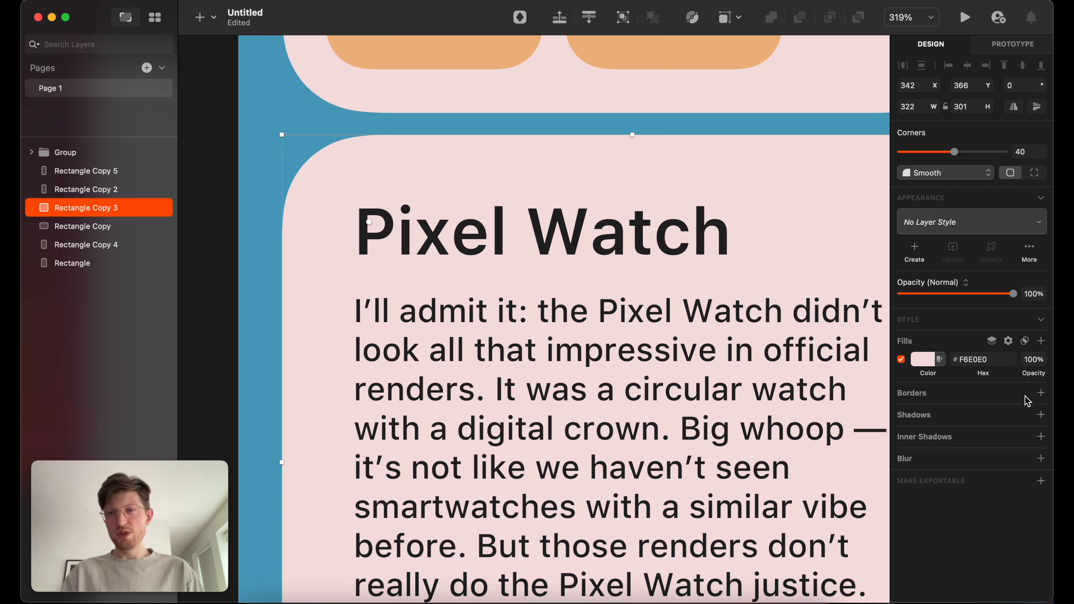
click(1041, 393)
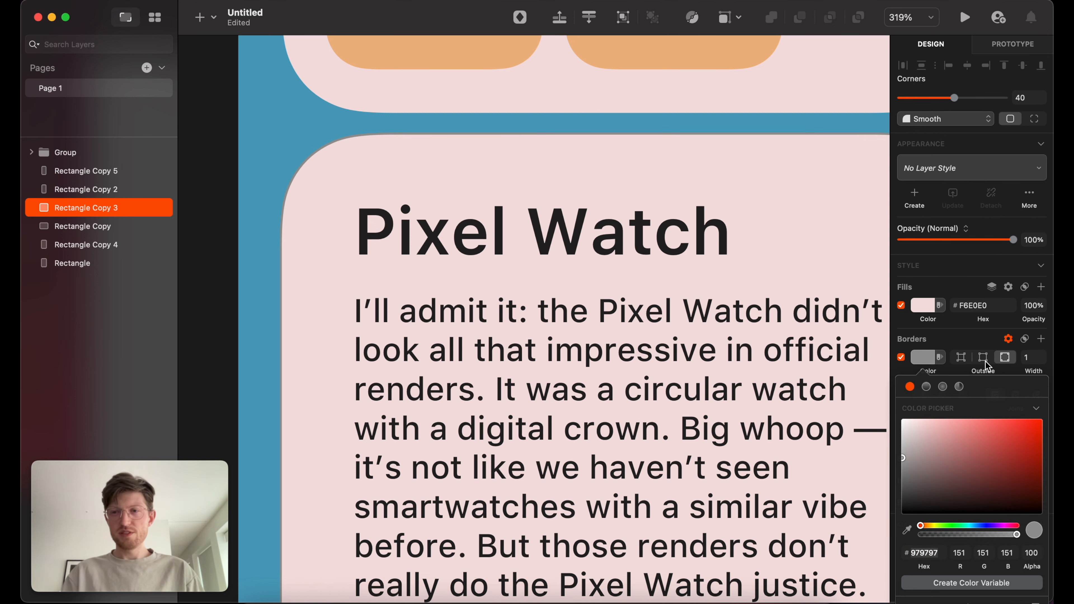
click(966, 359)
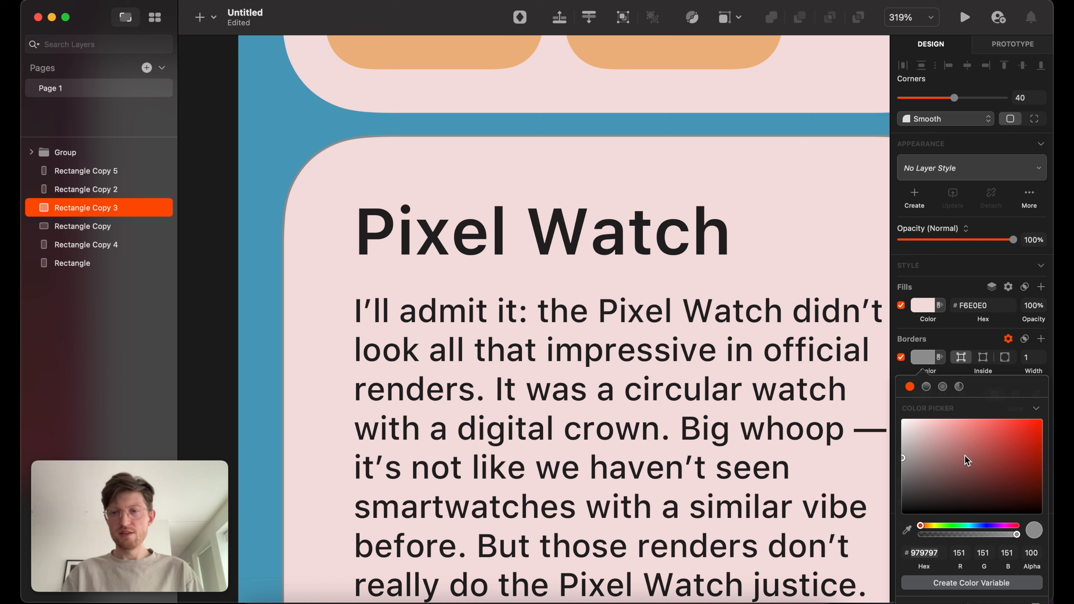
mouse_move(1032, 367)
mouse_down()
mouse_move(1048, 370)
mouse_move(1033, 370)
mouse_move(1032, 360)
mouse_up()
click(1033, 360)
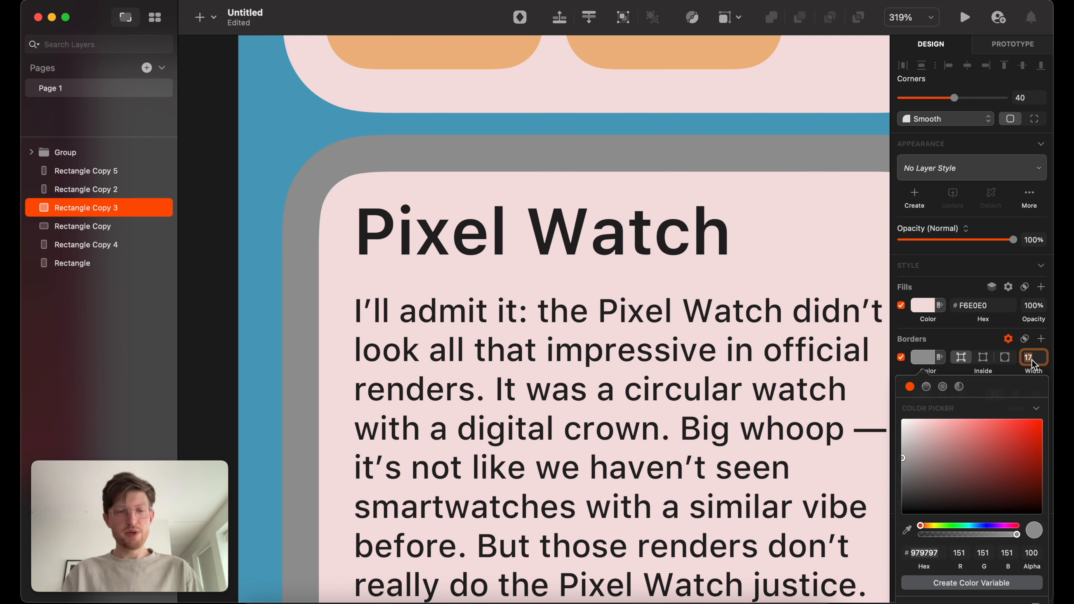
text(20)
Move the Pixel Watch text group to X 364, Y 380, against the inner corner of the grey border.
click(614, 429)
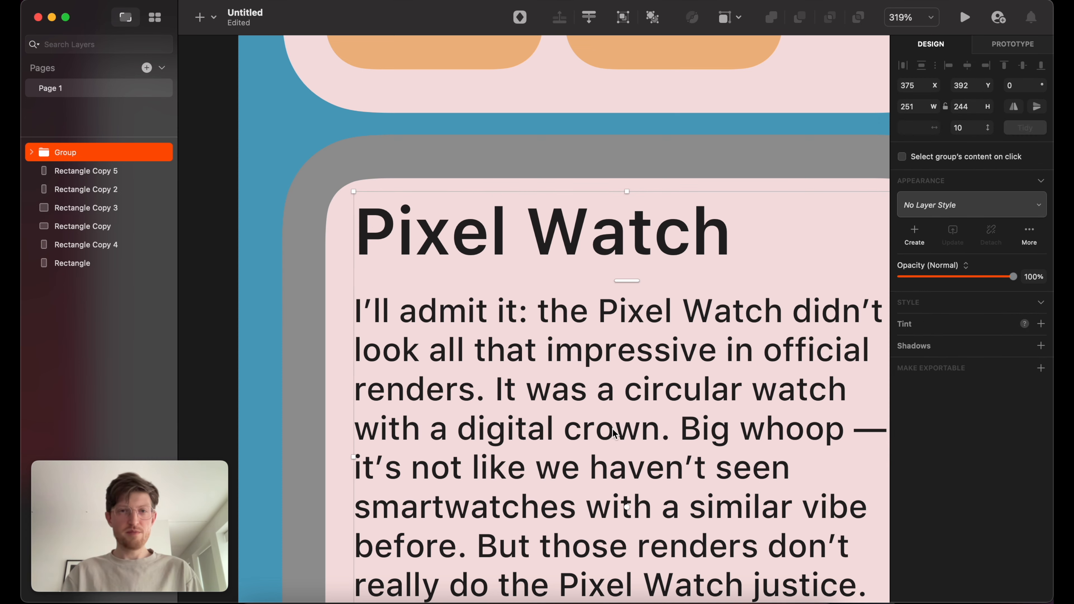
drag(613, 430, 587, 404)
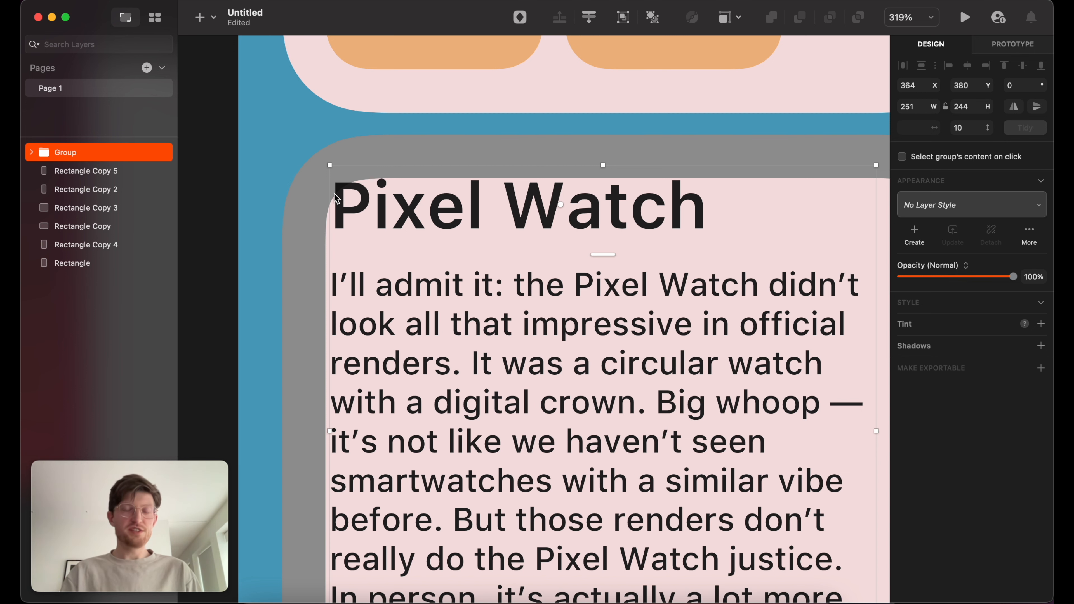
scroll(335, 198, up, 5)
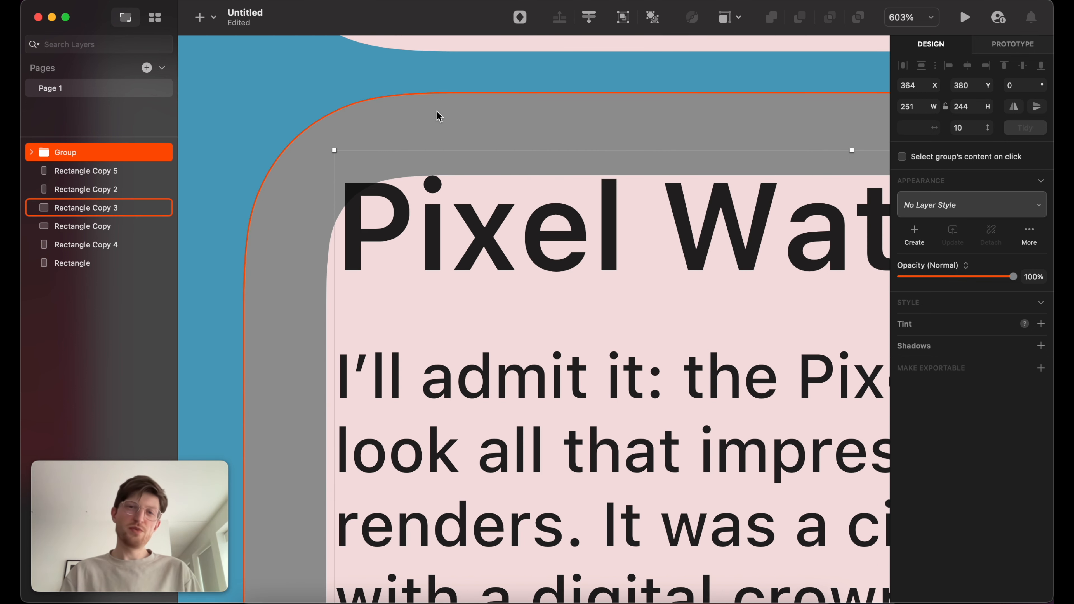
Move the Pixel Watch text group to X 367, Y 383, just inside the grey border's inner corner.
scroll(407, 304, up, 2)
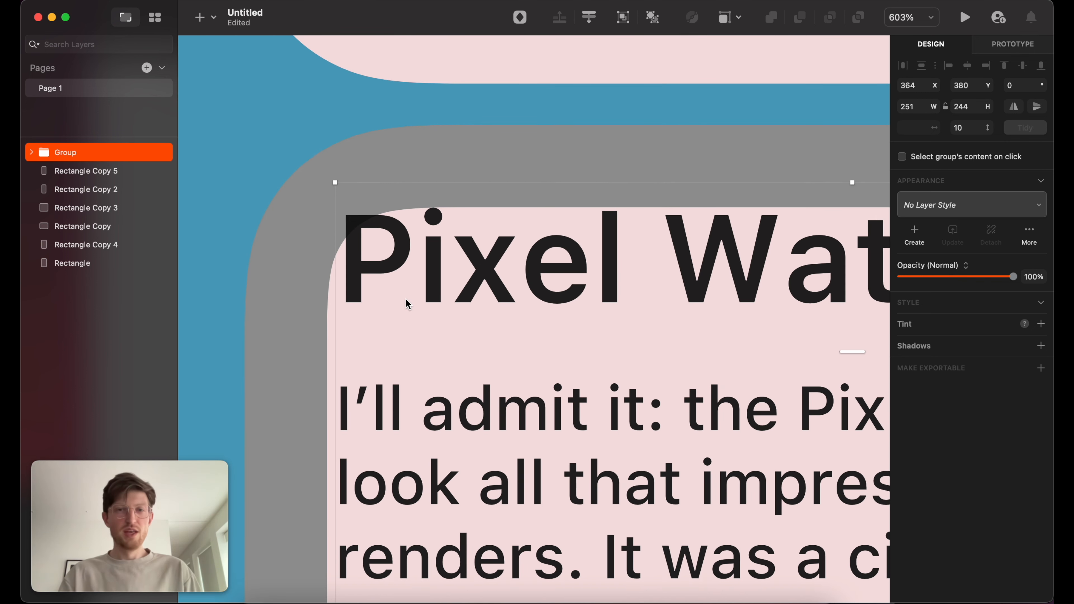
scroll(407, 303, down, 5)
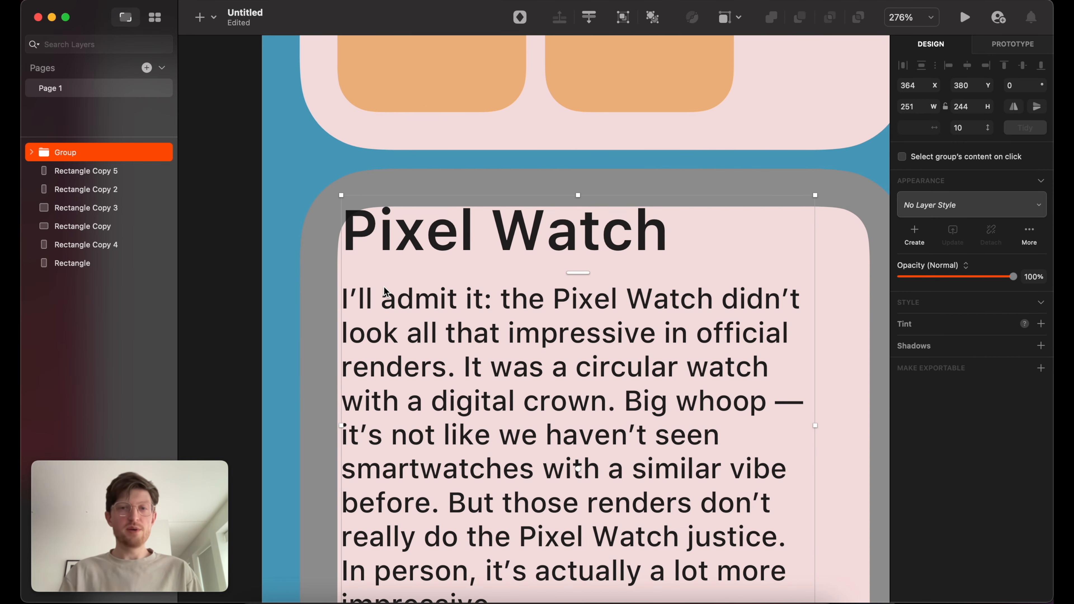
drag(399, 239, 406, 247)
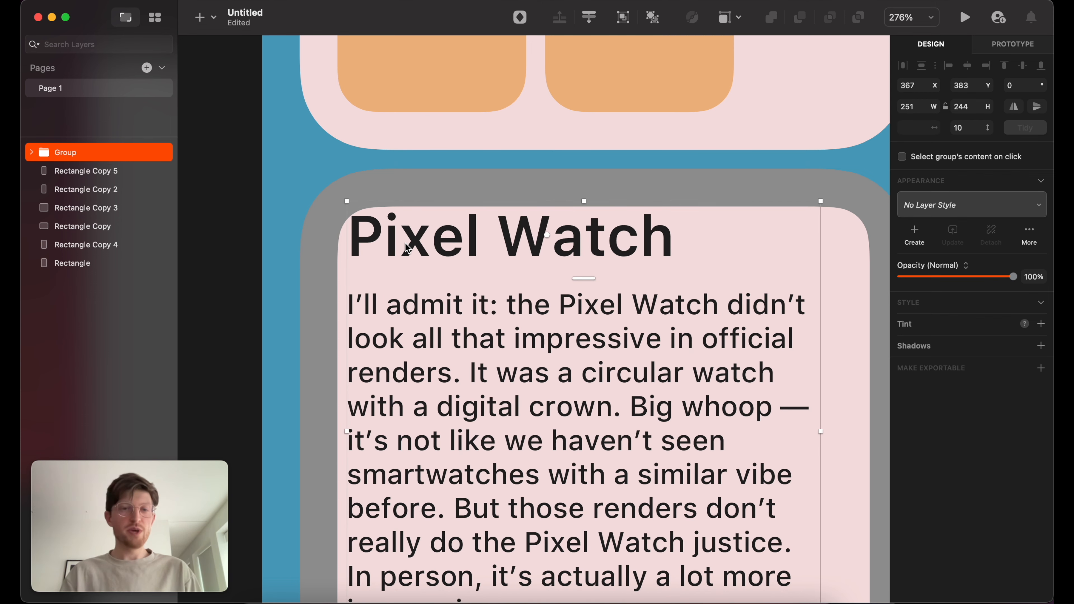
Set the lower pink rectangle's border width to 30, and move the Pixel Watch text group to X 371, Y 394.
super+click(322, 305)
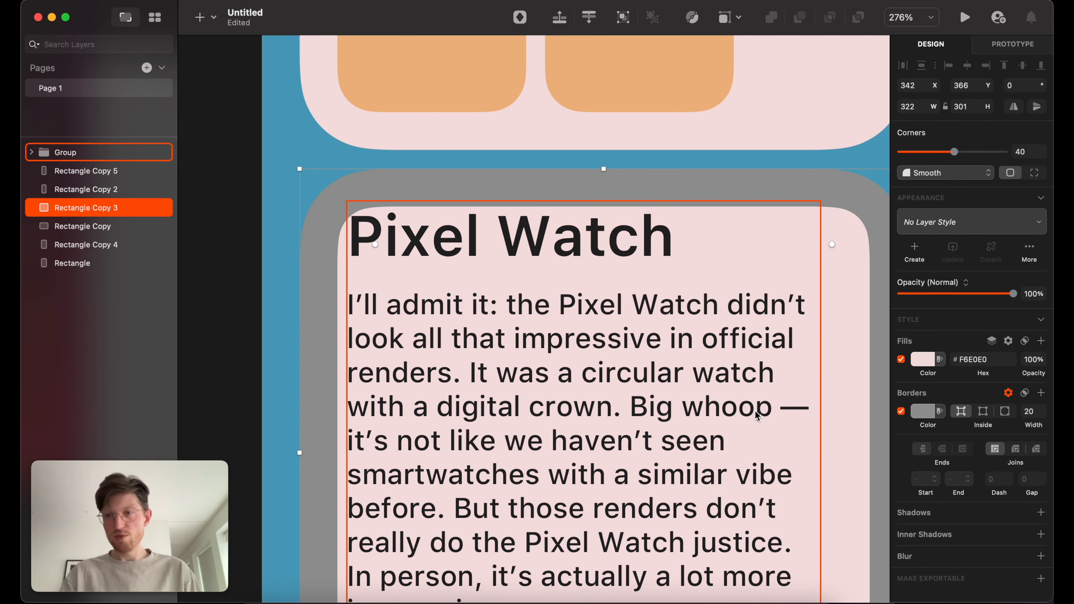
click(1033, 413)
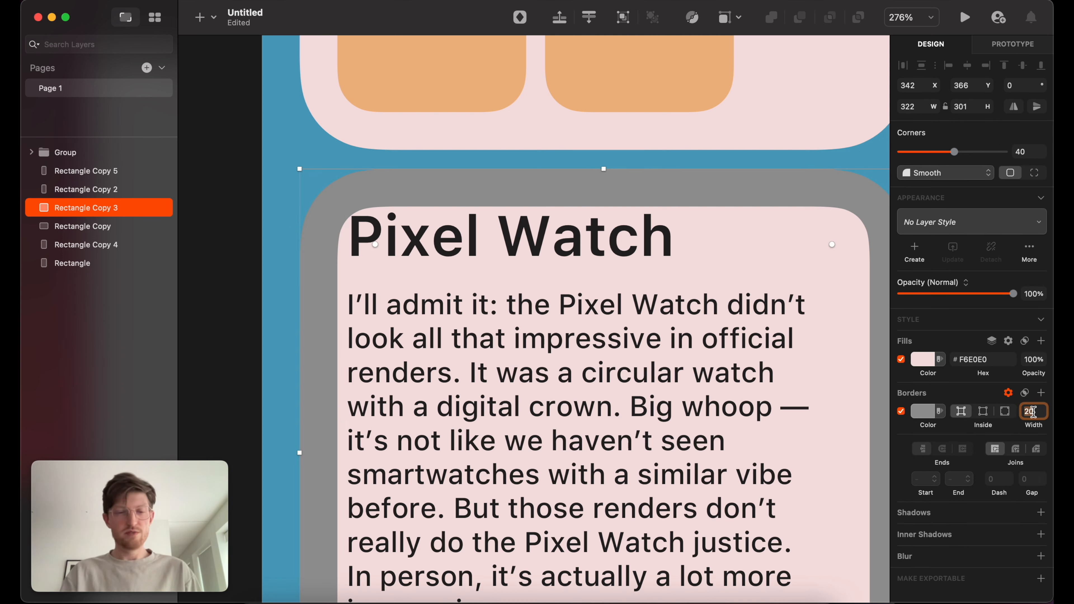
text(30)
key(Return)
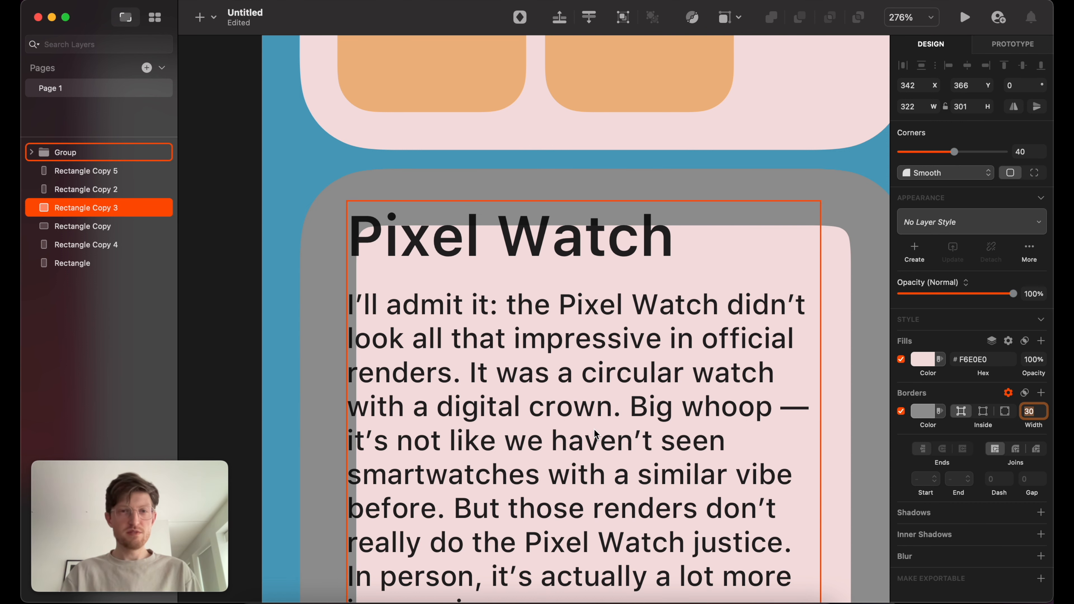
click(421, 292)
drag(421, 292, 426, 311)
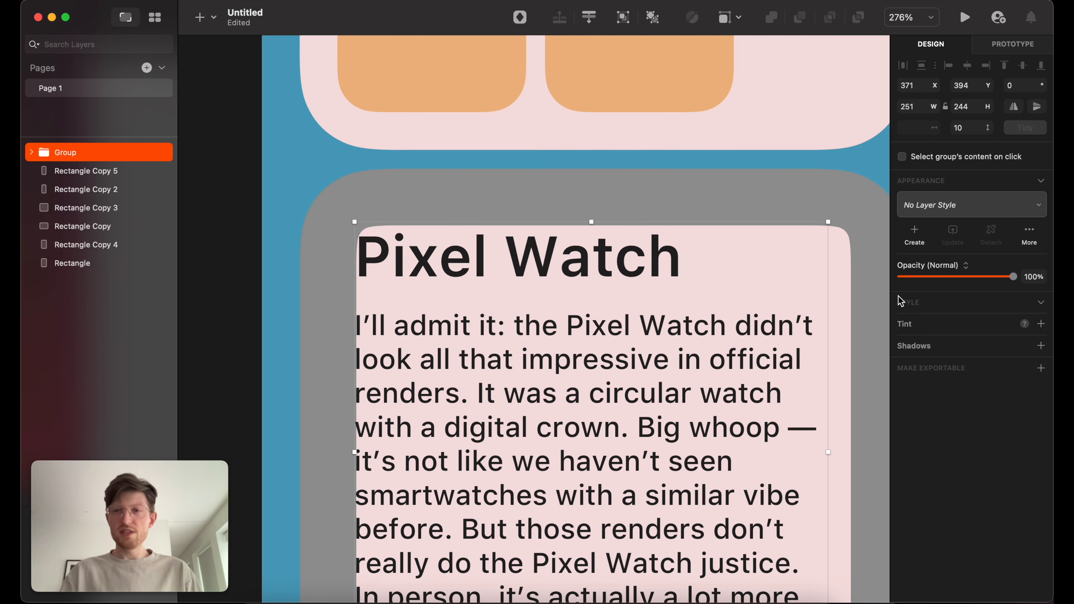
Toggle the lower pink rectangle's border visibility, and raise the Pixel Watch text group to X 371, Y 383.
click(784, 197)
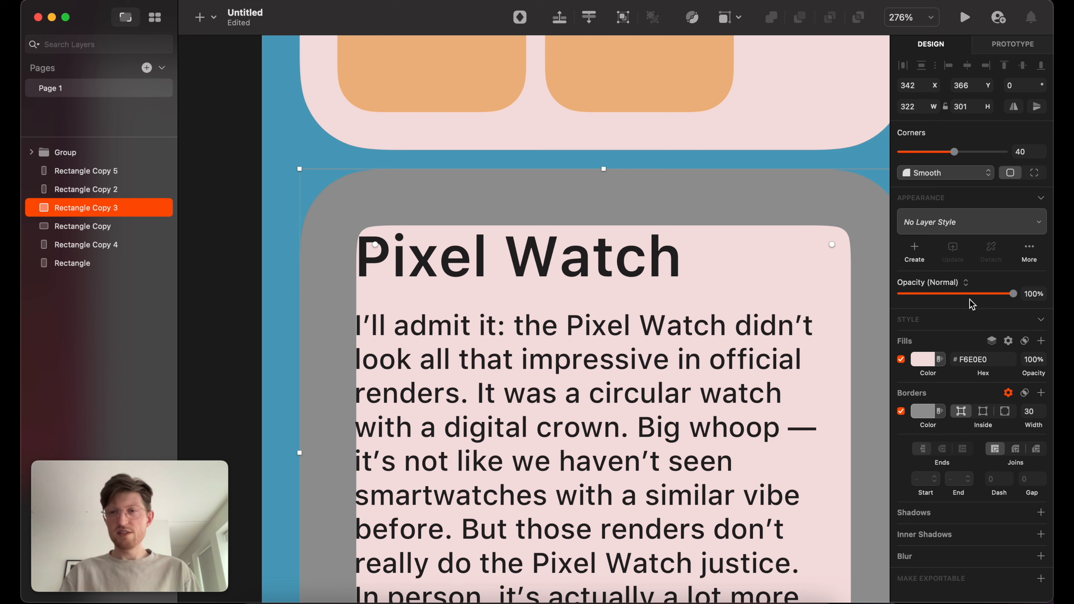
click(902, 412)
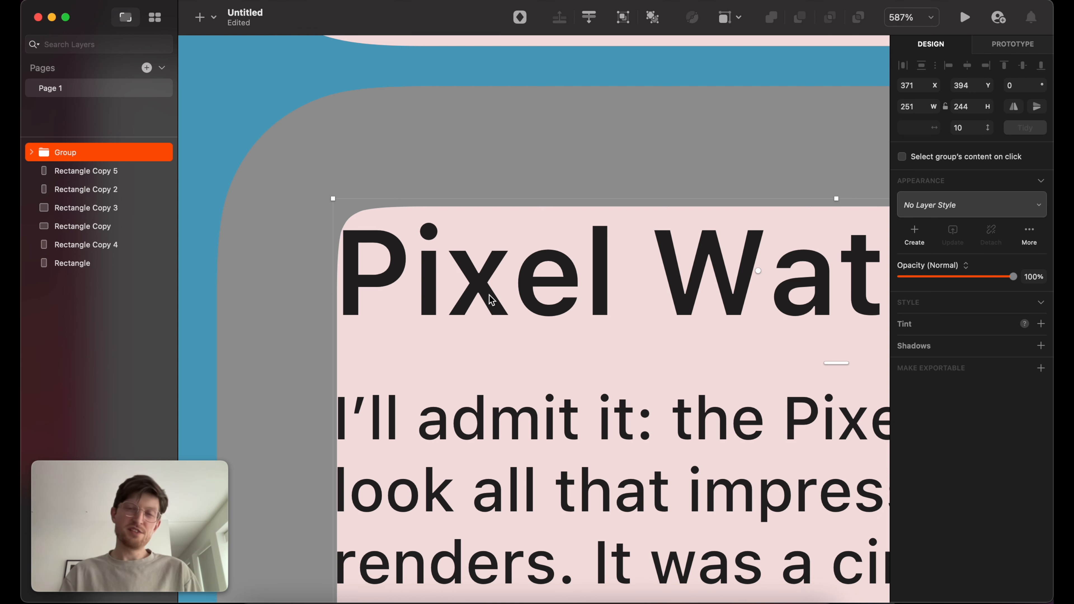
drag(492, 301, 486, 252)
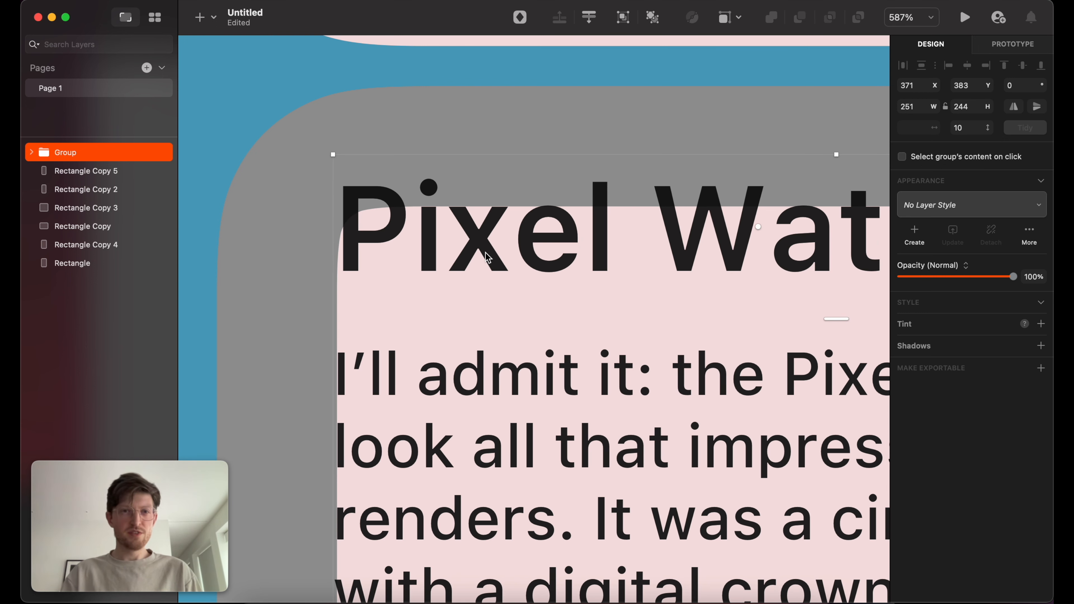
Hide the grey border on the lower pink rectangle and clear the selection.
click(309, 338)
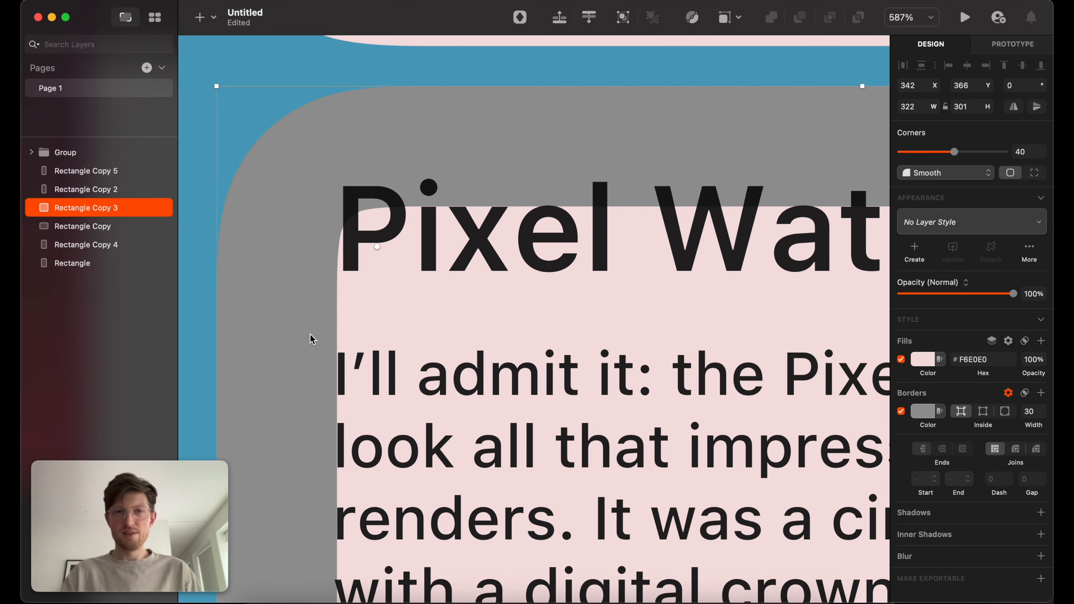
click(901, 409)
scroll(606, 421, down, 5)
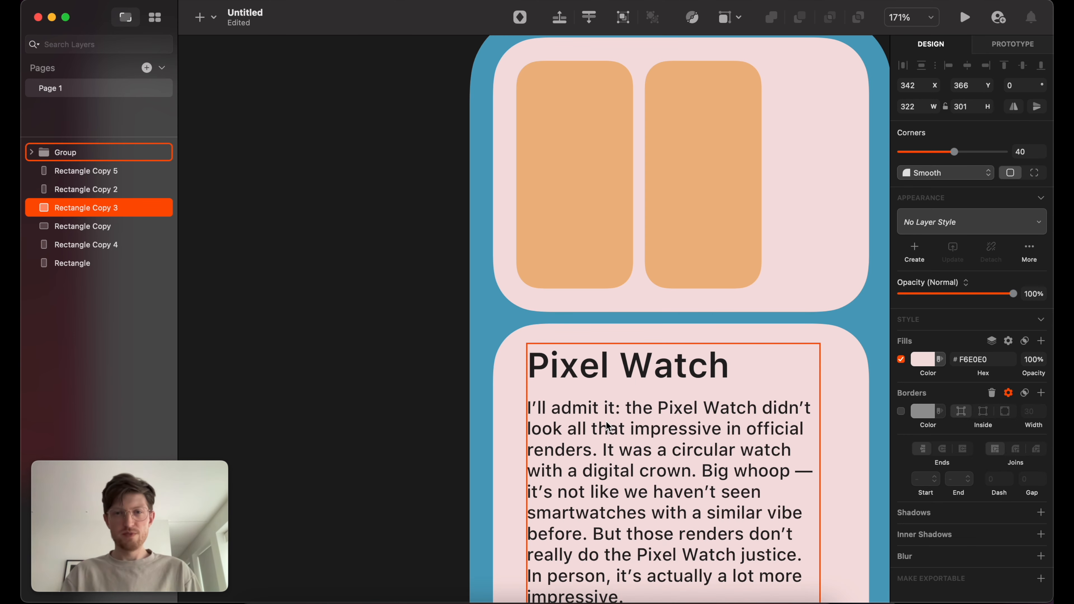
scroll(606, 421, down, 5)
scroll(606, 422, right, 5)
click(306, 368)
scroll(308, 371, right, 2)
scroll(308, 371, down, 1)
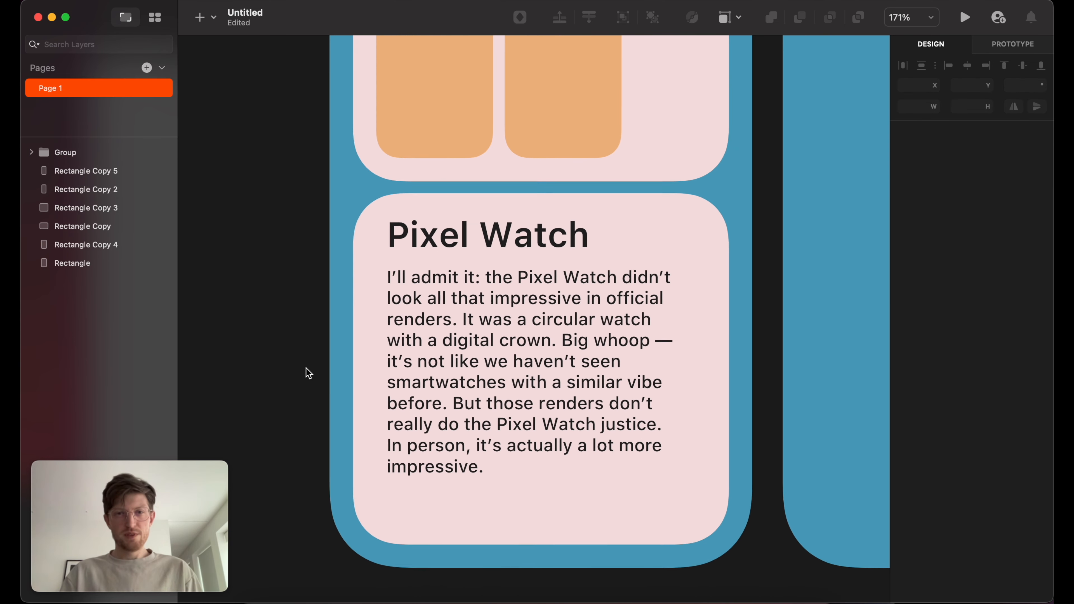
Tighten the gap between the Pixel Watch heading and body text to 4, and nudge the text group down to Y 385.
scroll(306, 370, down, 1)
scroll(306, 371, right, 1)
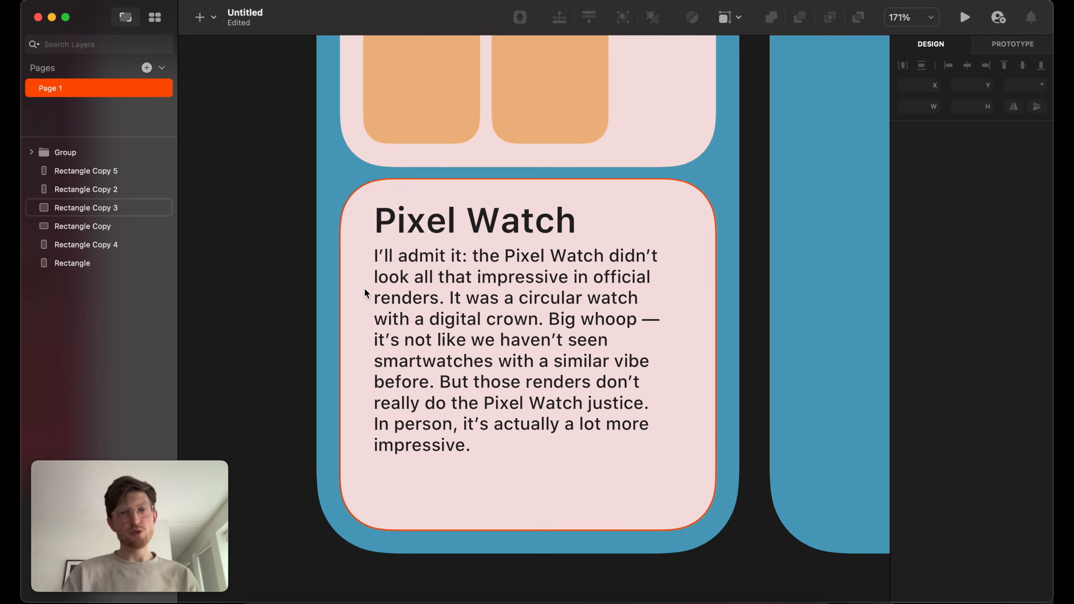
click(425, 301)
key(Down)
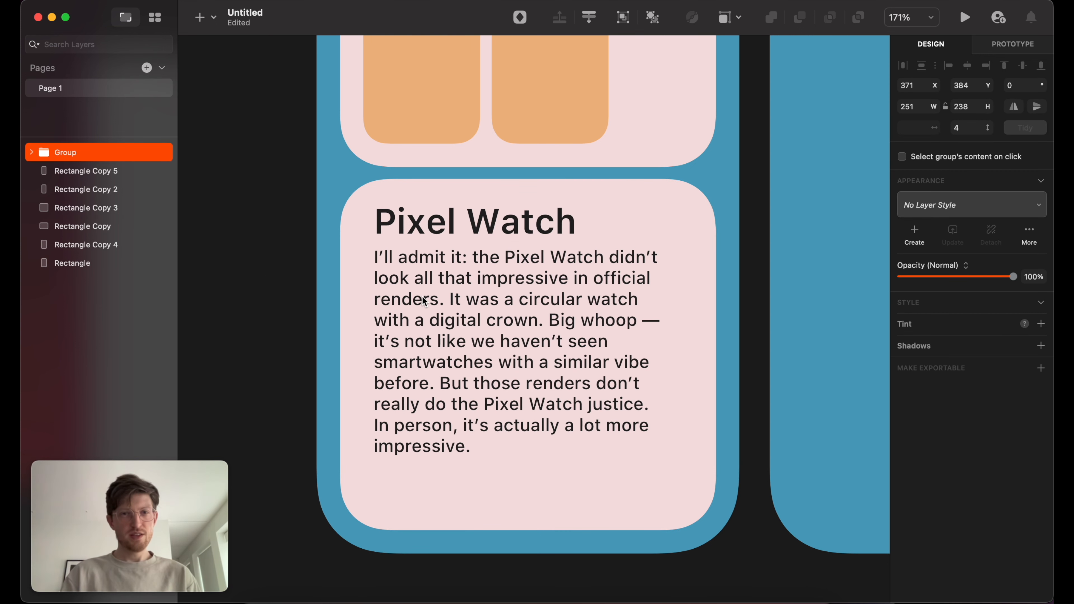
key(Down)
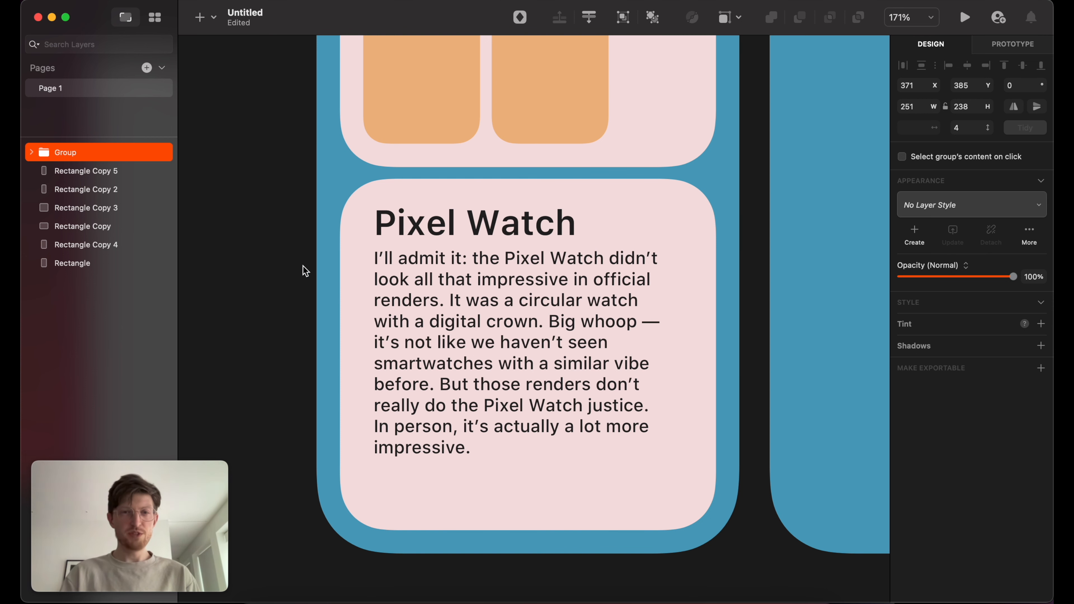
click(263, 284)
scroll(262, 284, up, 3)
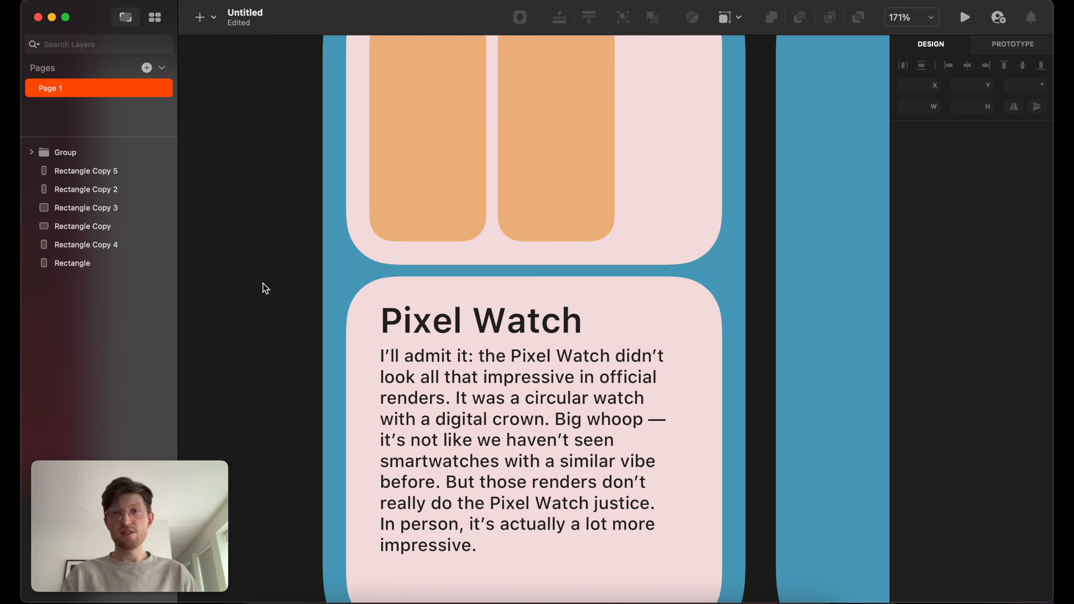